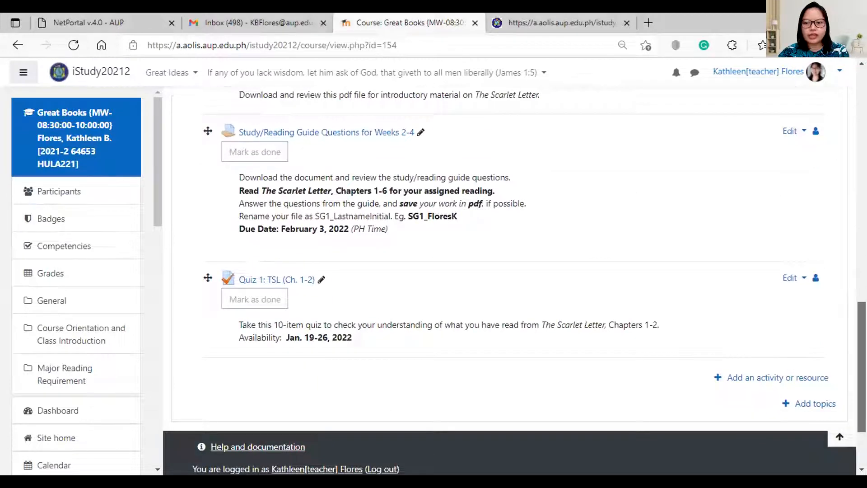
scroll(599, 269, "up", 3)
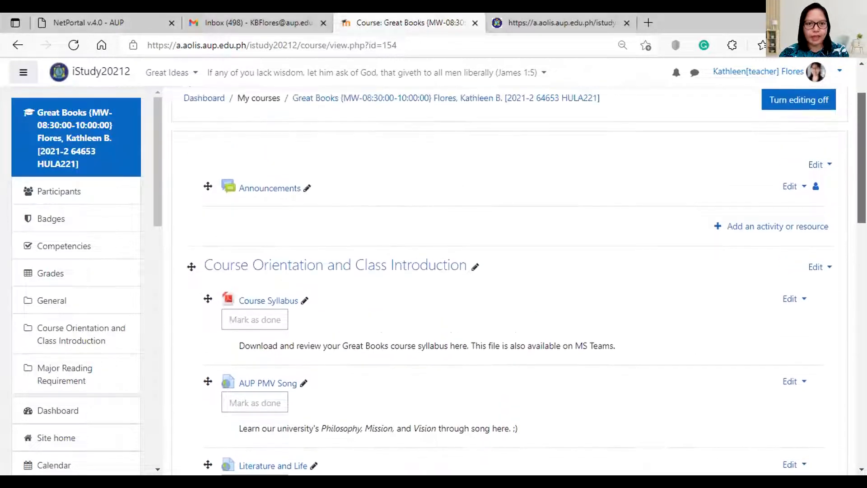
scroll(542, 290, "down", 7)
scroll(542, 290, "down", 8)
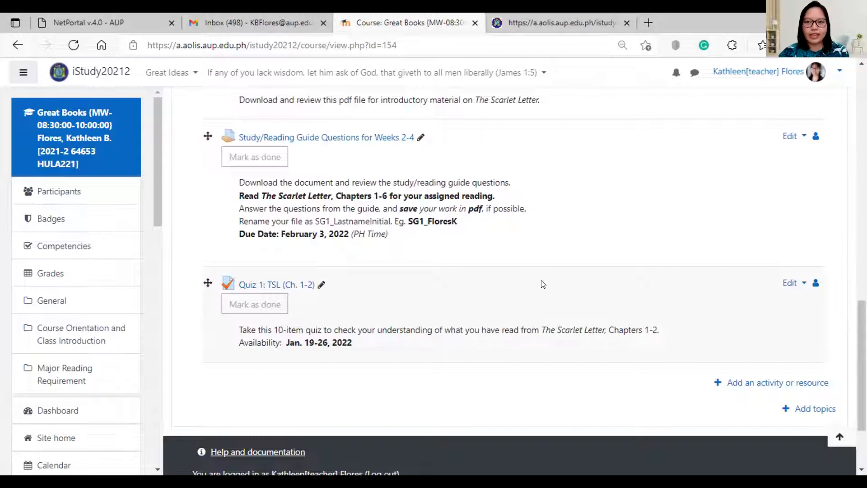
scroll(566, 205, "up", 1)
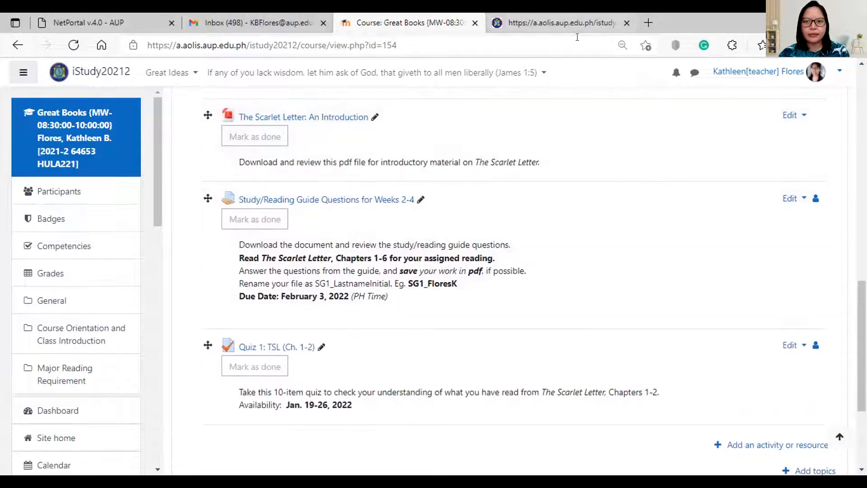
From the teachers' links page, enter the 2020-2 to 2021-1 iStudy20202 site and browse its Dashboard courses.
left_click(573, 27)
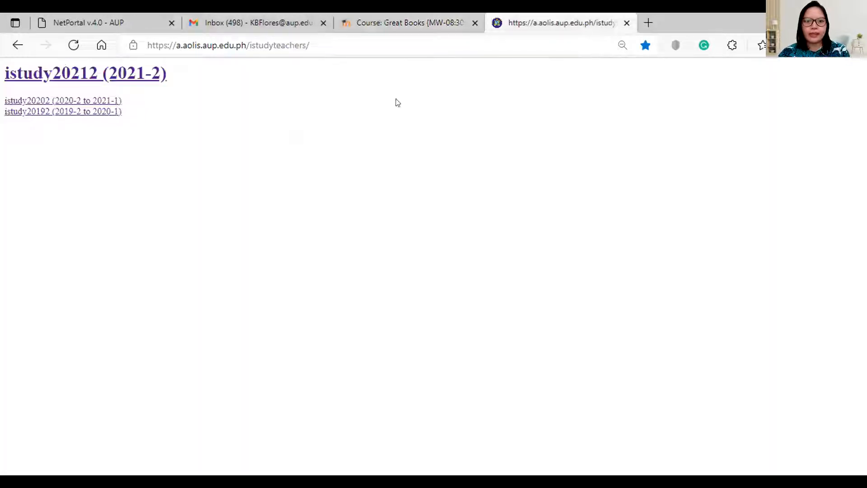
left_click(109, 100)
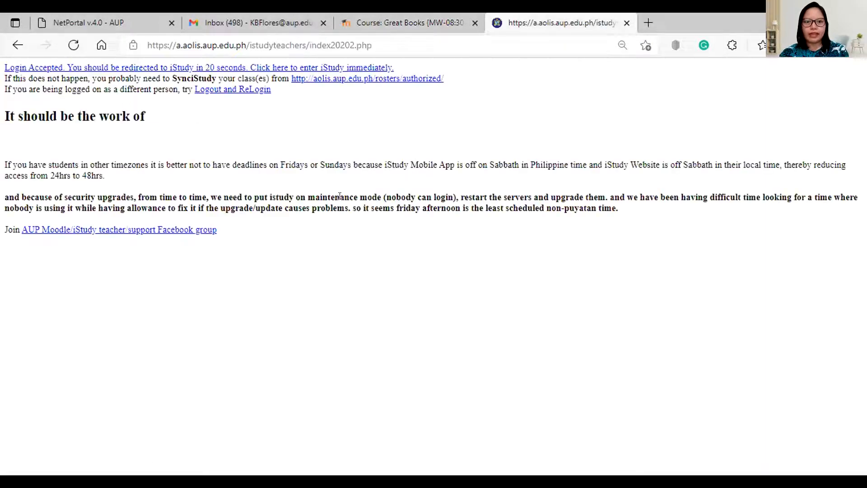
left_click(304, 68)
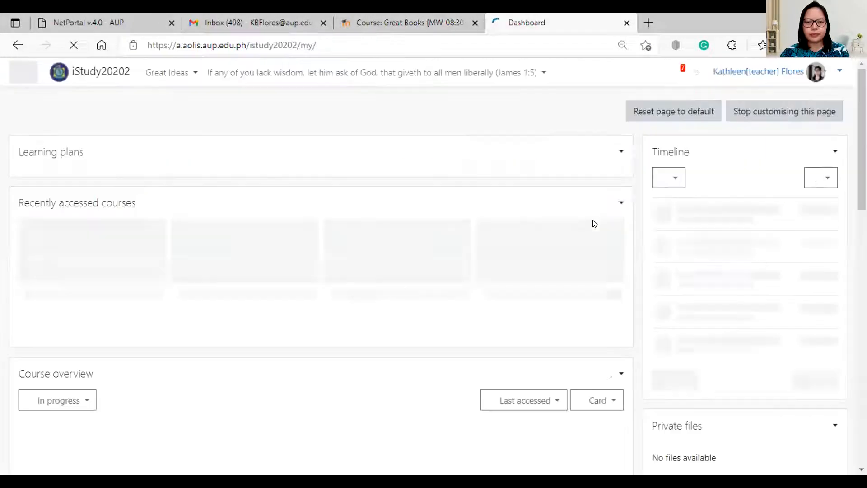
scroll(452, 262, "down", 4)
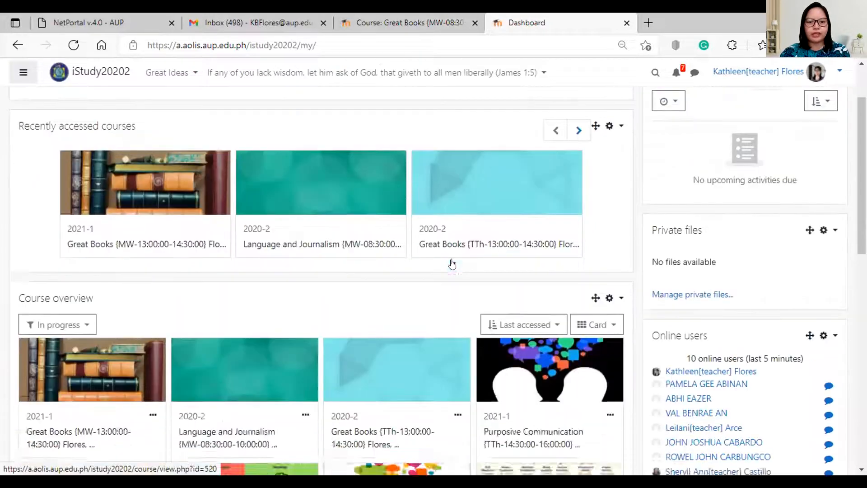
scroll(452, 264, "down", 7)
scroll(443, 282, "up", 1)
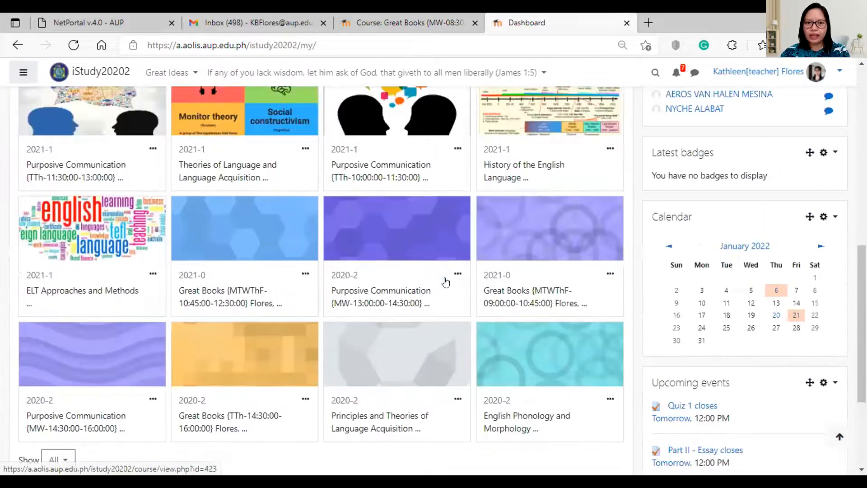
scroll(445, 282, "up", 3)
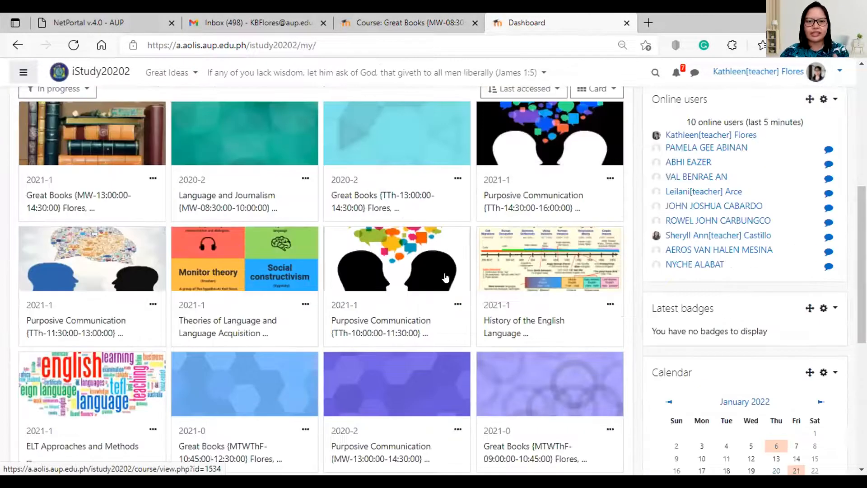
scroll(445, 277, "up", 6)
scroll(446, 276, "down", 3)
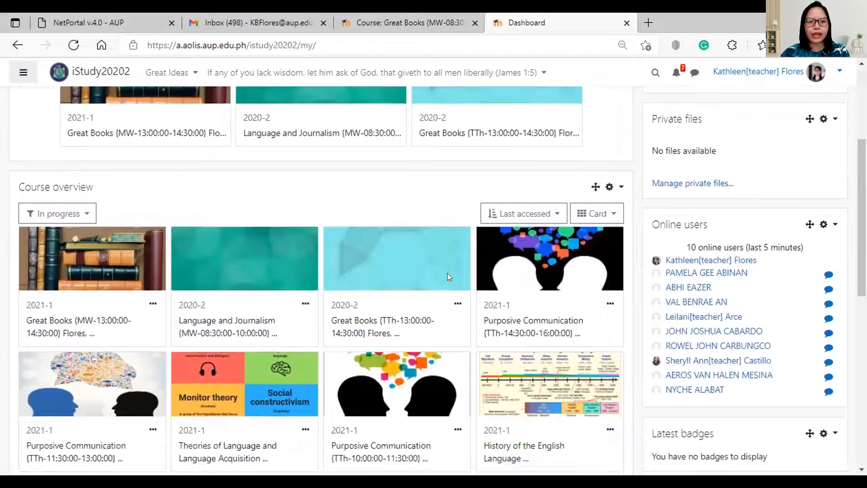
Open the 2021-1 Great Books course from Recently accessed courses and scroll through its topics.
left_click(170, 133)
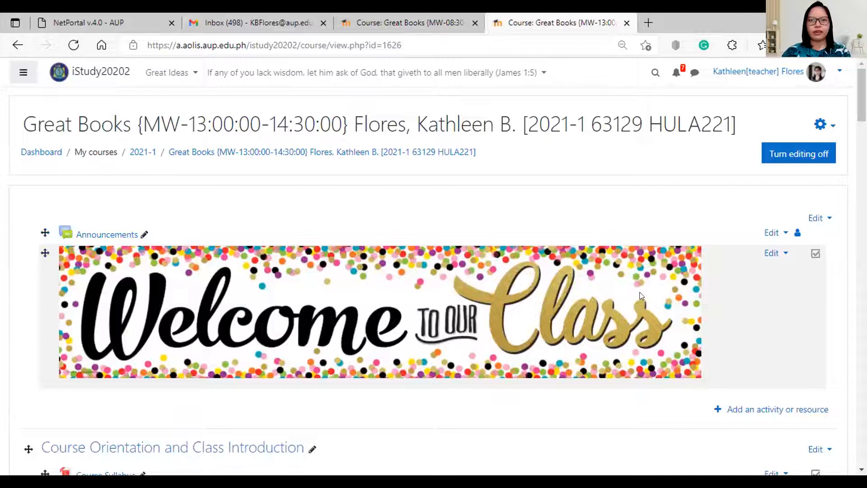
scroll(596, 250, "down", 3)
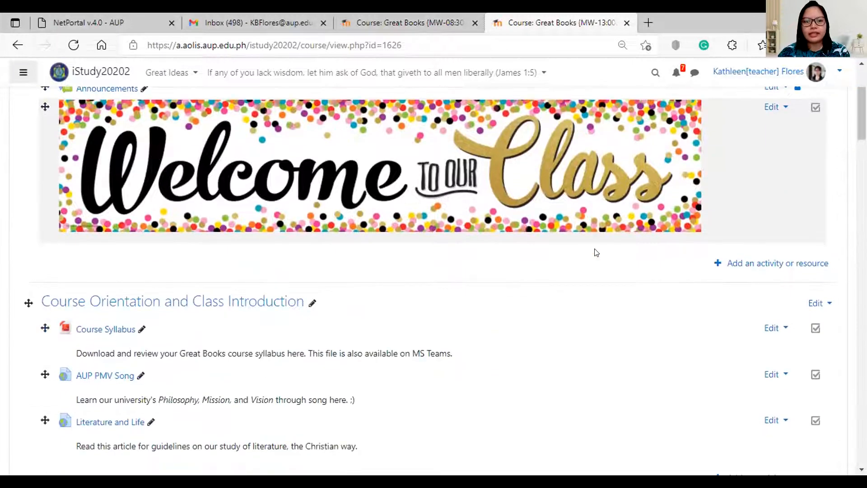
scroll(594, 252, "down", 2)
scroll(433, 279, "down", 20)
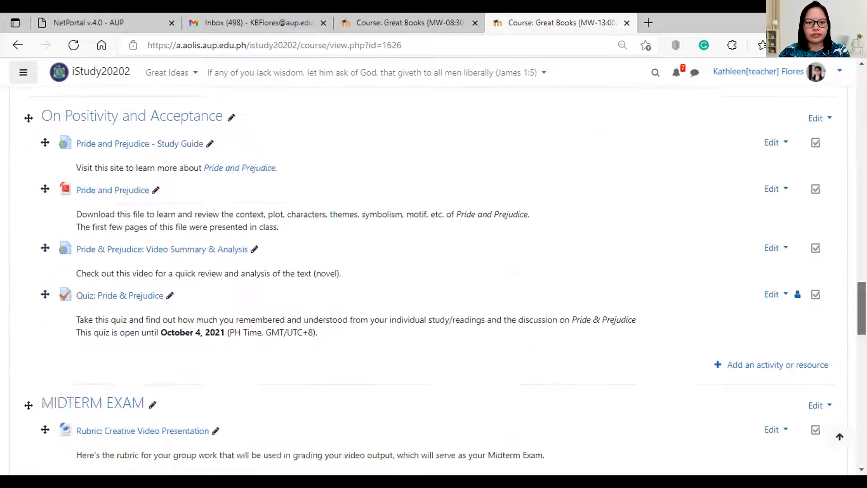
left_click_drag(862, 418, 862, 154)
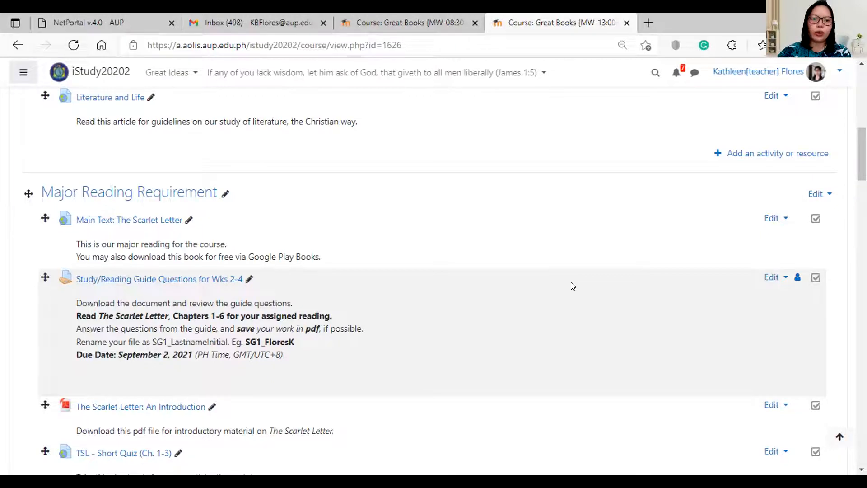
scroll(499, 319, "down", 6)
scroll(470, 320, "up", 2)
scroll(470, 323, "down", 3)
scroll(471, 323, "down", 5)
scroll(682, 265, "up", 1)
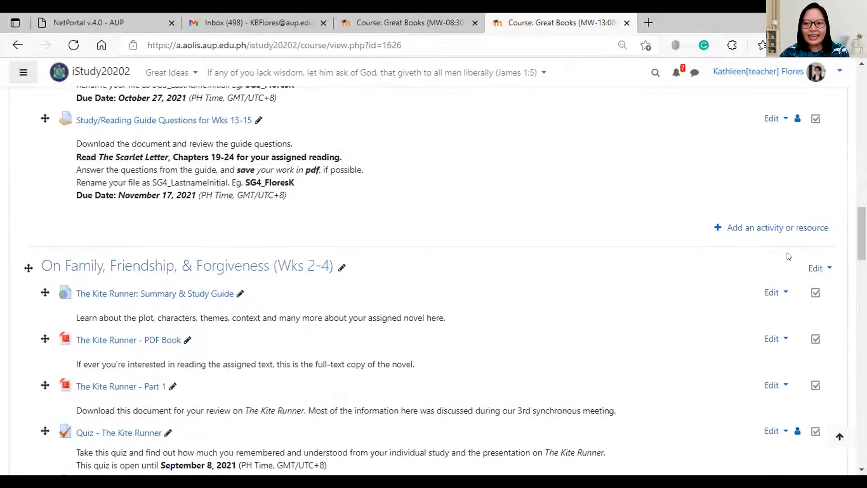
Leave the Family, Friendship, & Forgiveness topic unchanged and turn editing off.
left_click(820, 267)
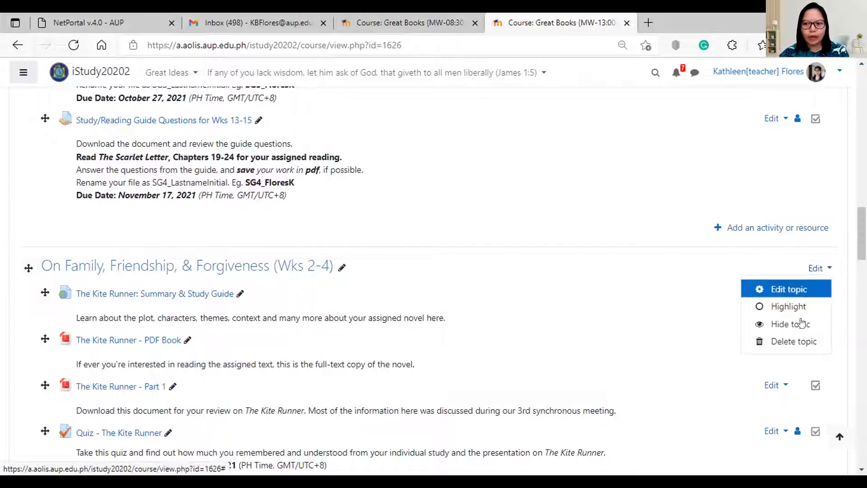
left_click(820, 268)
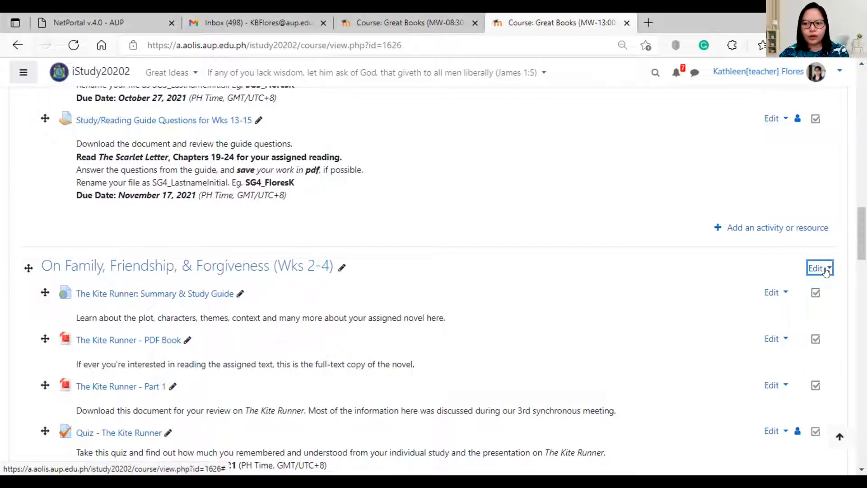
left_click_drag(861, 239, 861, 136)
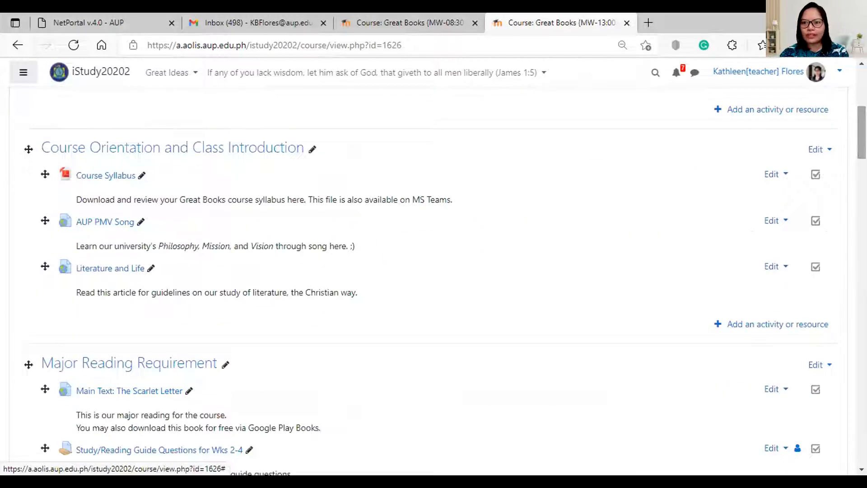
left_click_drag(862, 135, 861, 97)
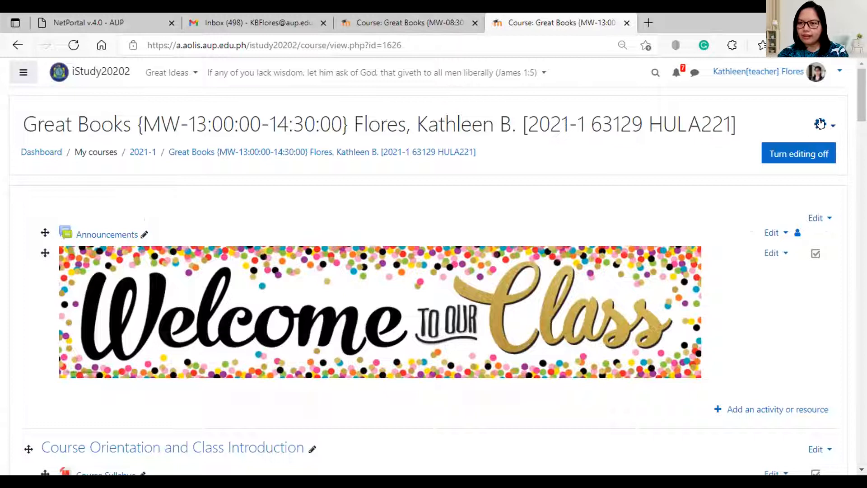
left_click(799, 154)
Turn editing on and hide the Family, Friendship, & Forgiveness, PRELIM EXAM and On Positivity and Acceptance topics.
left_click(810, 154)
scroll(433, 271, "down", 15)
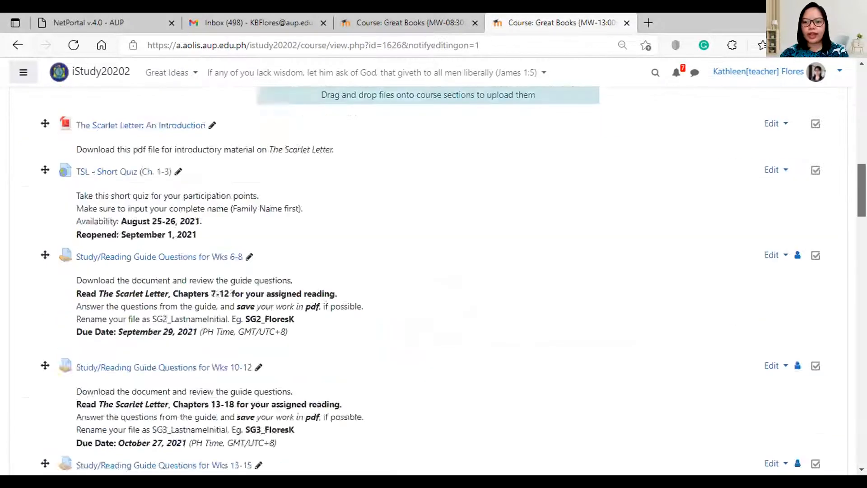
scroll(827, 245, "down", 8)
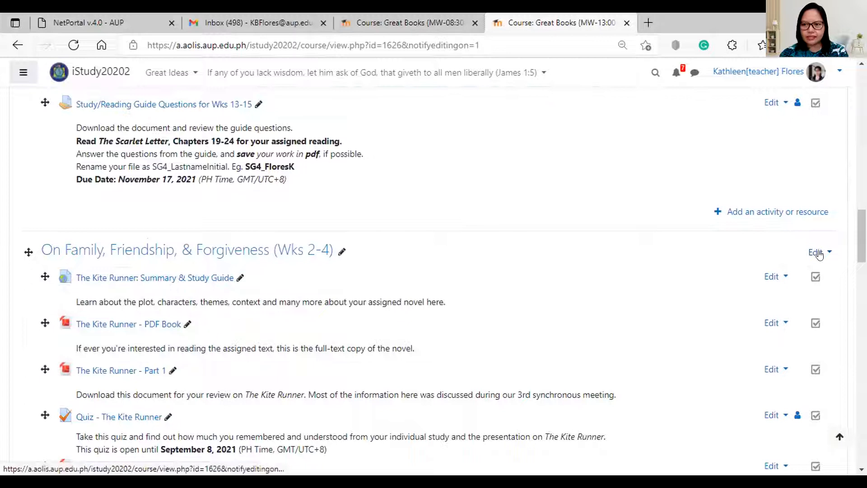
left_click(818, 252)
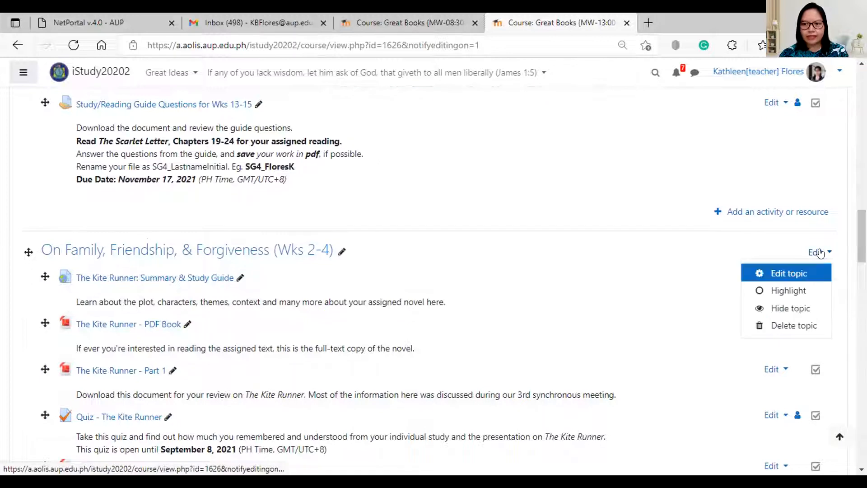
left_click(796, 307)
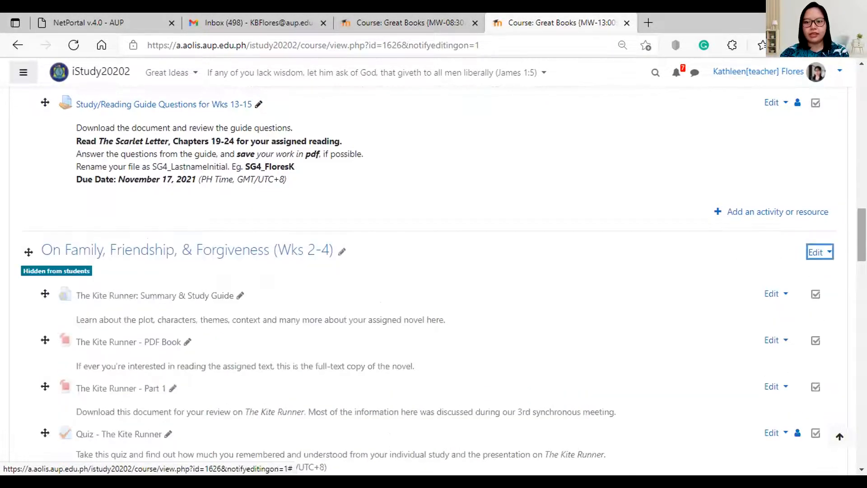
scroll(797, 305, "down", 10)
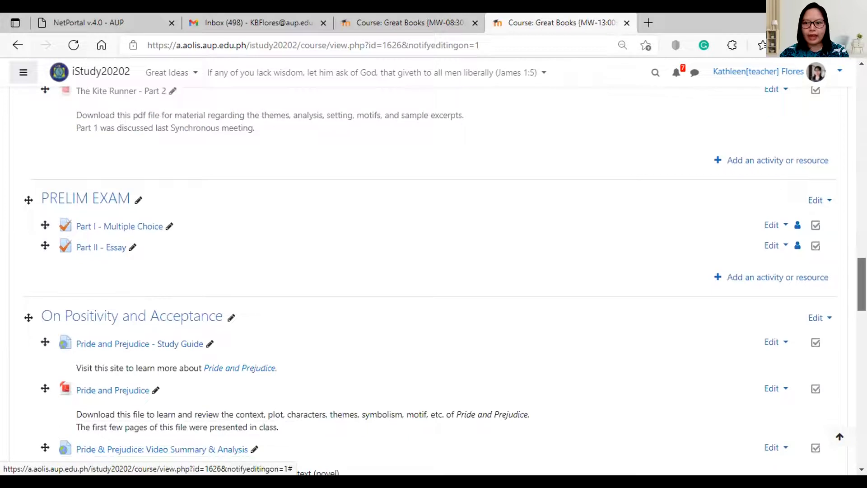
left_click(818, 200)
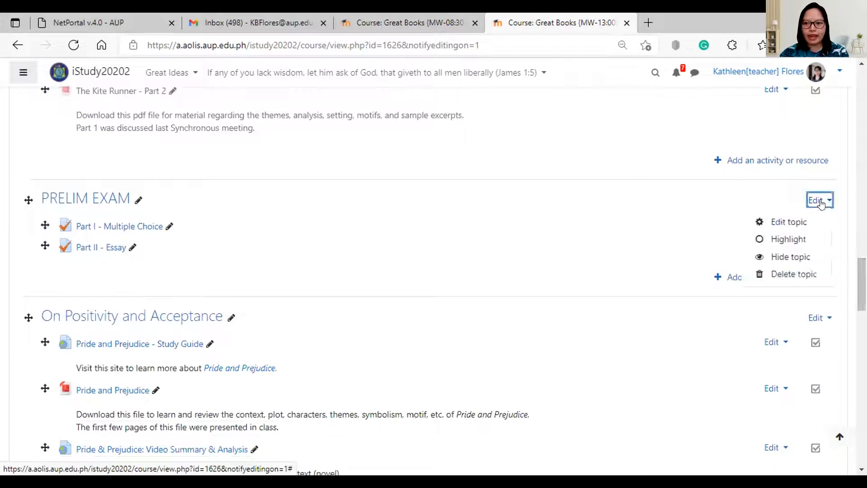
left_click(790, 256)
scroll(808, 258, "down", 2)
left_click(813, 250)
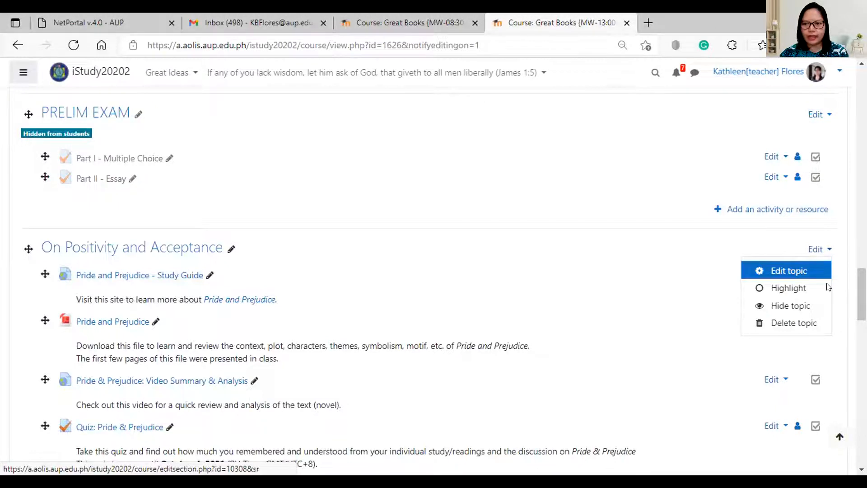
left_click(795, 306)
Hide the MIDTERM EXAM, On Pain, Loss, & Love, On Justice & Equality and FINAL EXAM topics.
scroll(840, 302, "down", 5)
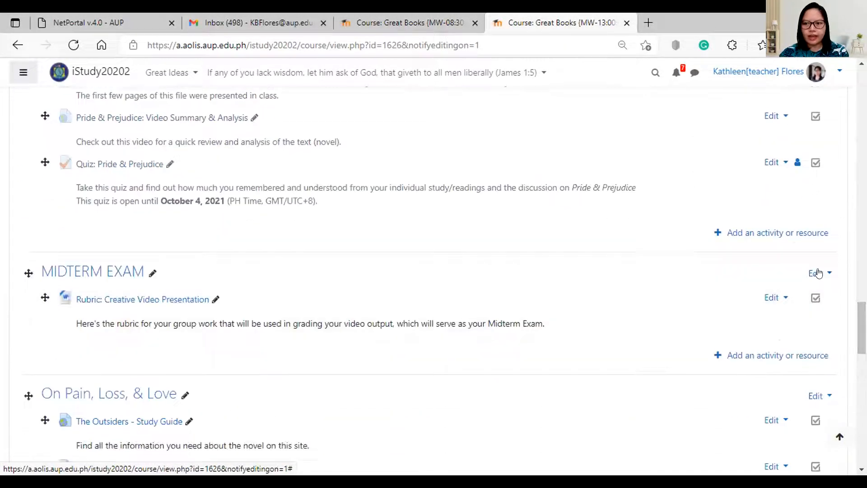
left_click(818, 274)
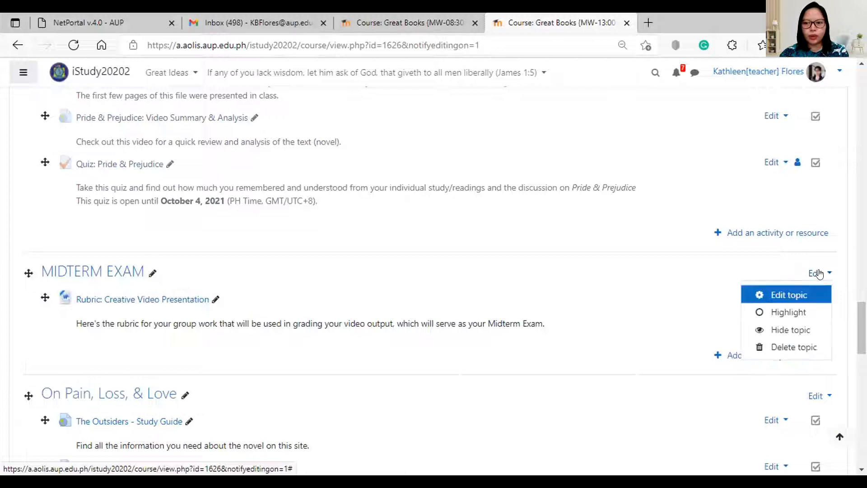
left_click(798, 328)
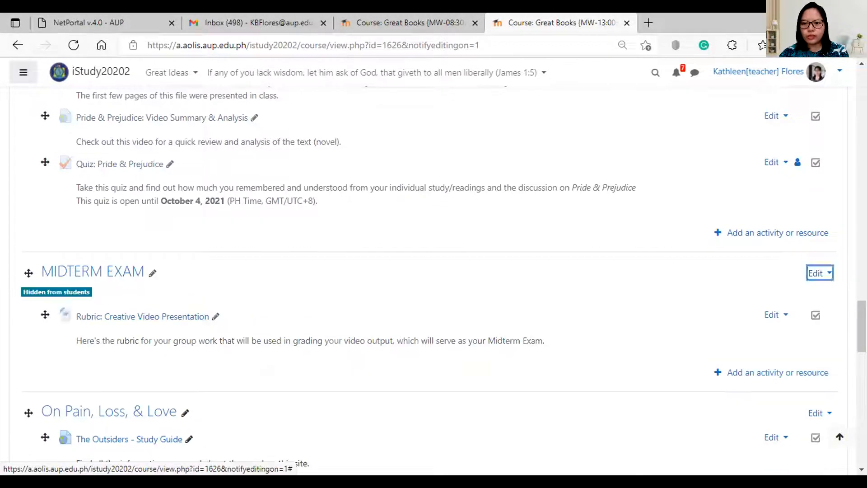
scroll(797, 327, "down", 3)
scroll(839, 302, "down", 2)
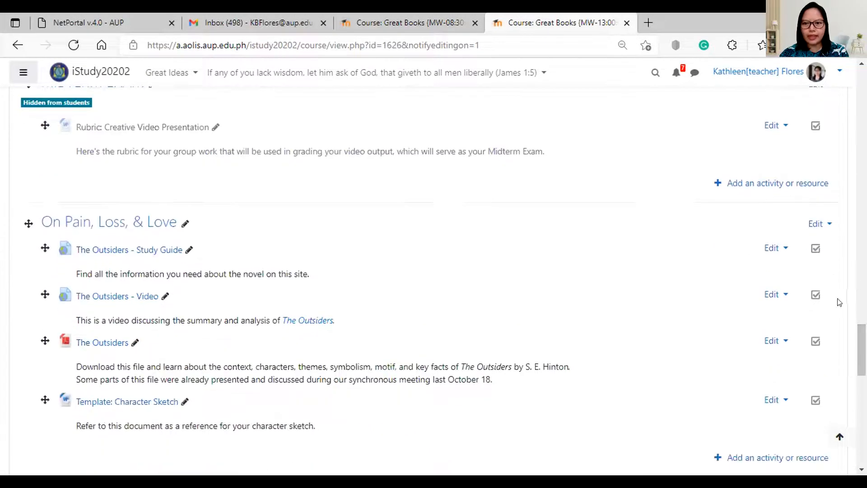
left_click(819, 224)
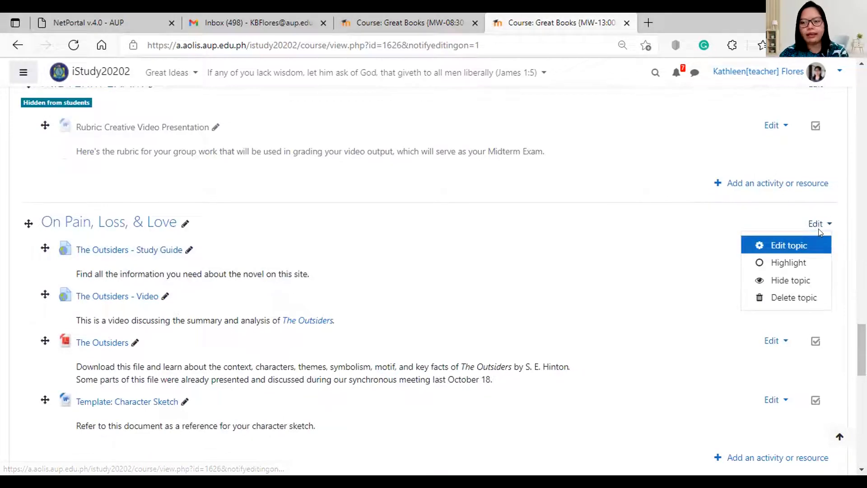
left_click(801, 280)
scroll(795, 303, "down", 4)
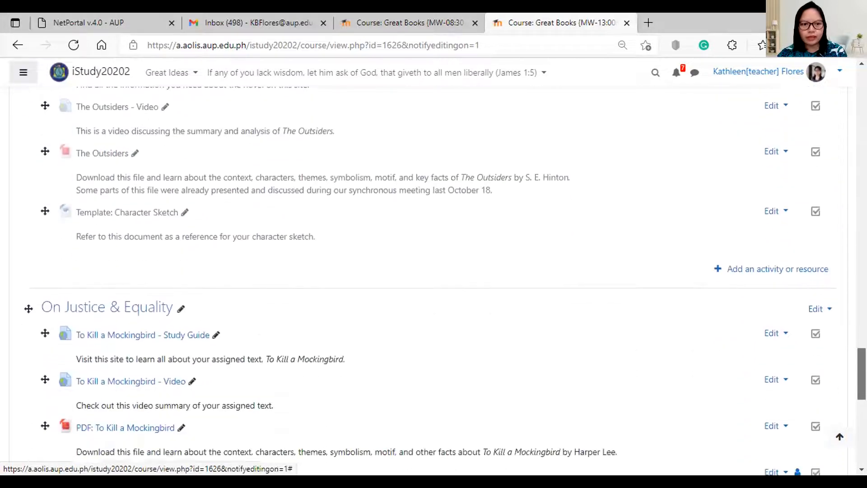
left_click(815, 304)
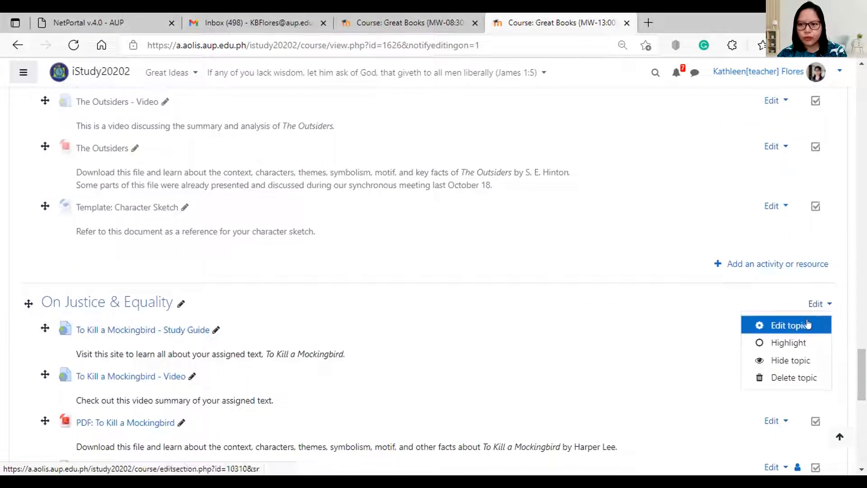
left_click(797, 359)
scroll(813, 316, "down", 5)
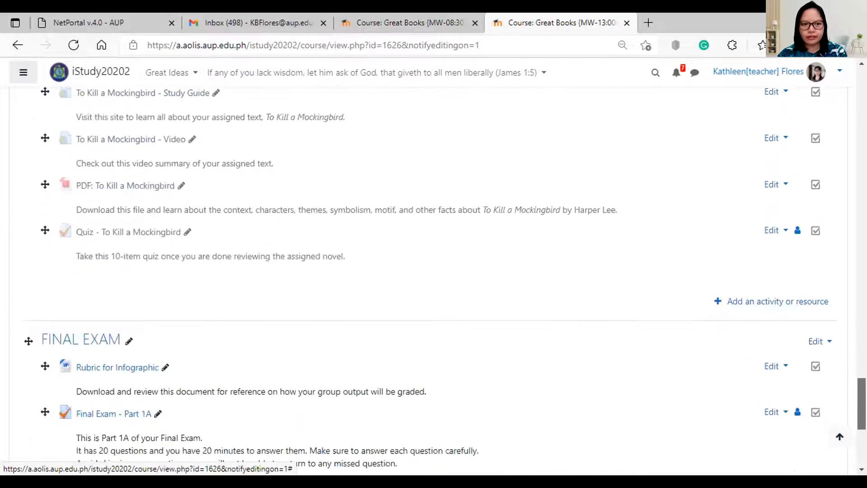
left_click(817, 341)
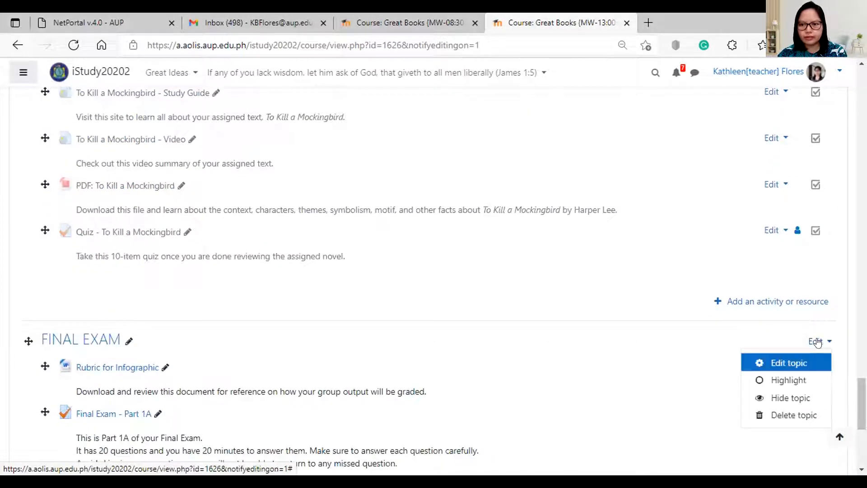
left_click(790, 398)
scroll(433, 271, "down", 5)
scroll(433, 271, "up", 10)
scroll(826, 124, "up", 20)
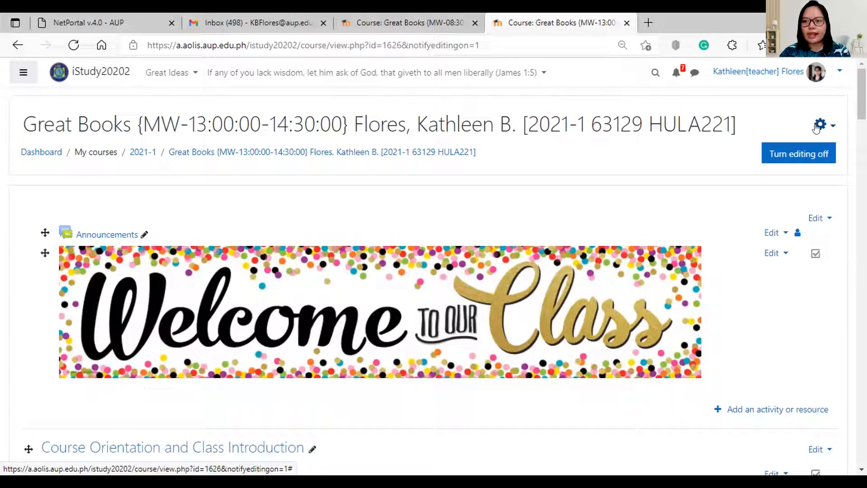
Start a backup of the old Great Books course and accept the initial backup settings.
left_click(830, 125)
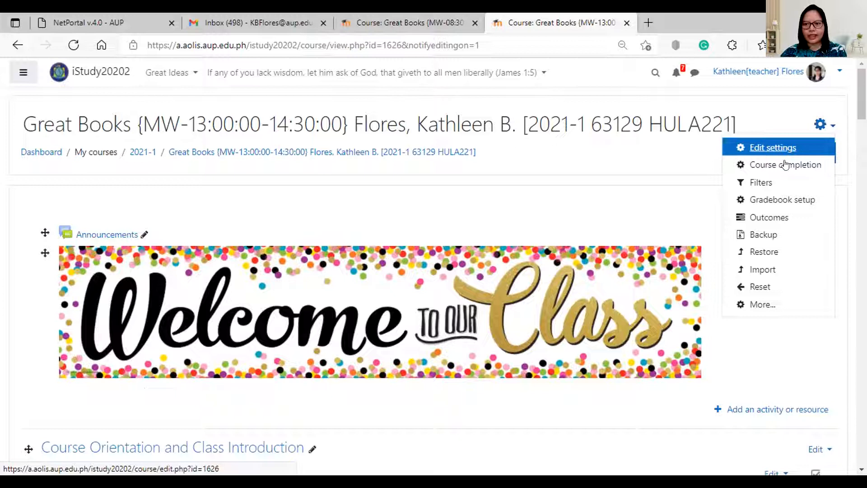
left_click(763, 235)
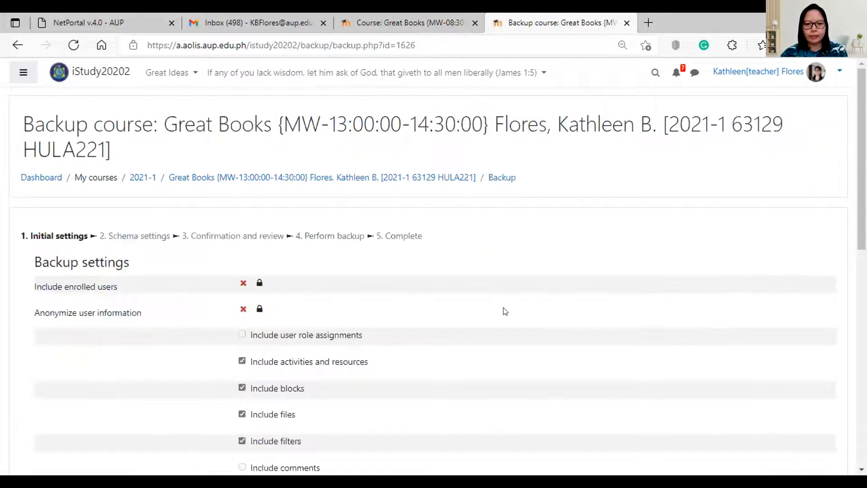
scroll(501, 310, "down", 10)
scroll(391, 294, "up", 10)
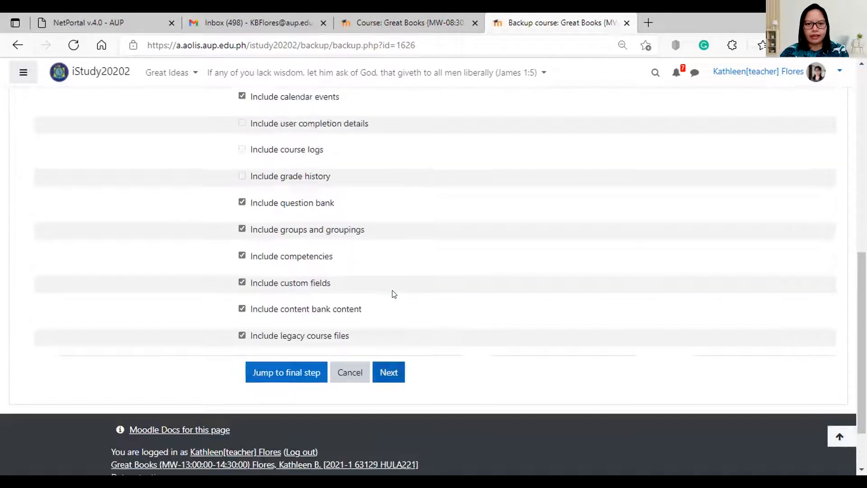
scroll(253, 255, "down", 6)
scroll(289, 185, "down", 5)
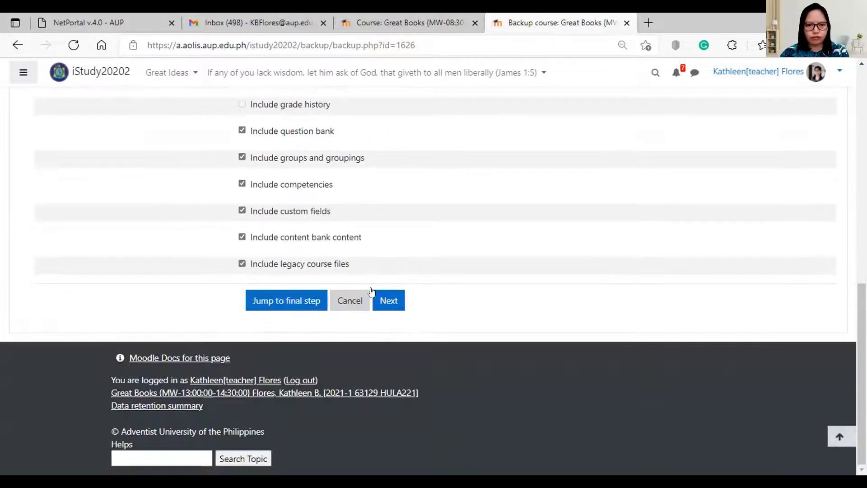
left_click(392, 294)
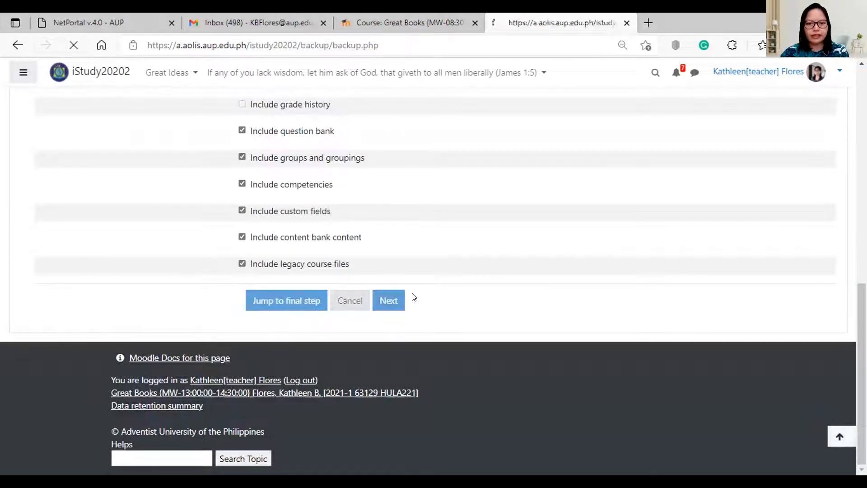
Exclude Announcements, Course Orientation and Class Introduction, and Major Reading Requirement from the backup.
scroll(411, 304, "down", 7)
scroll(412, 304, "up", 5)
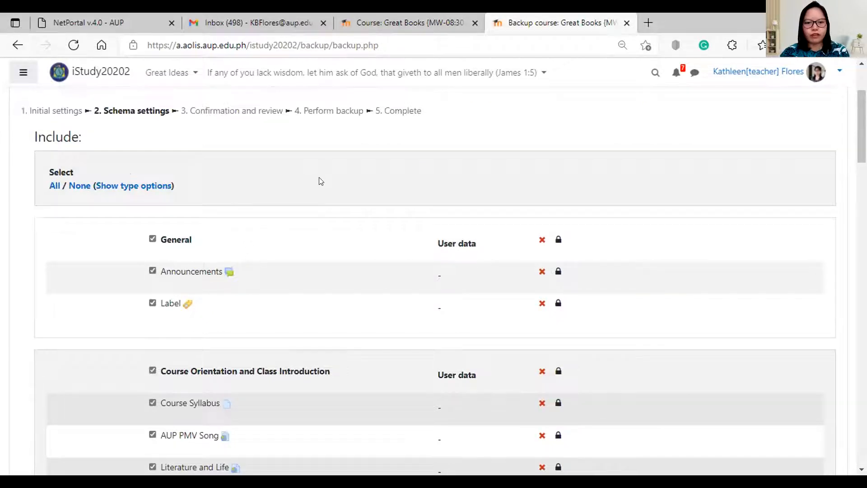
scroll(317, 180, "down", 20)
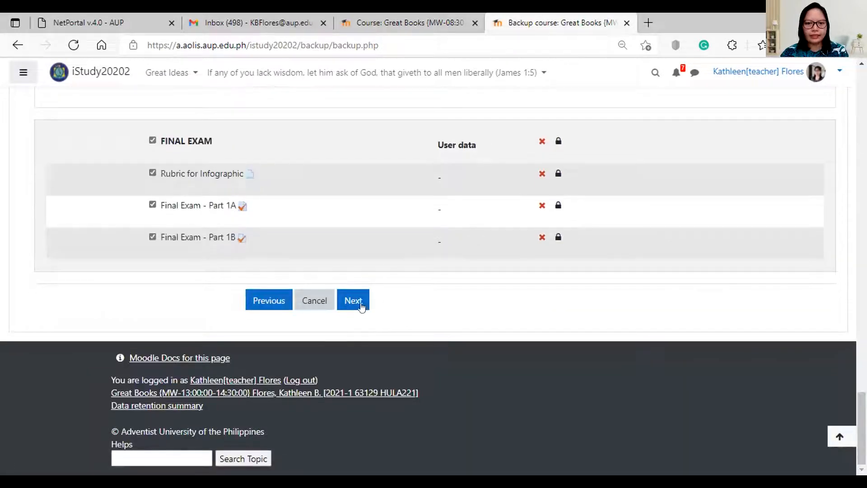
scroll(358, 221, "up", 10)
scroll(358, 221, "up", 10)
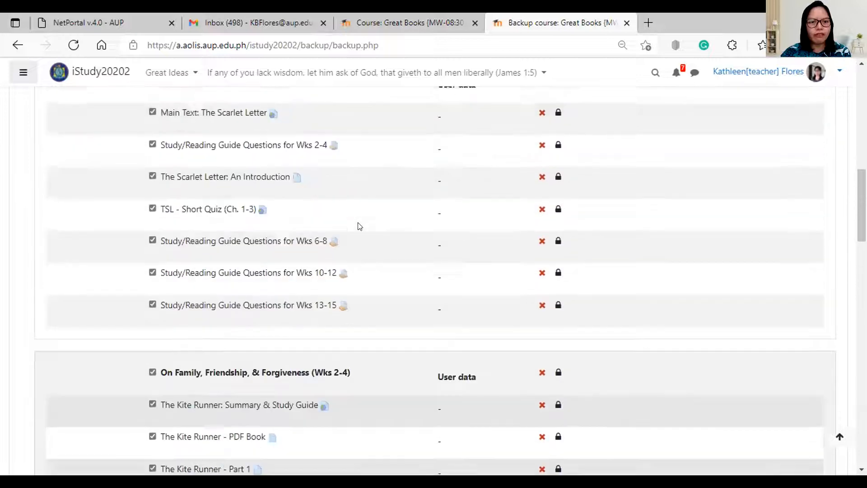
scroll(359, 231, "down", 3)
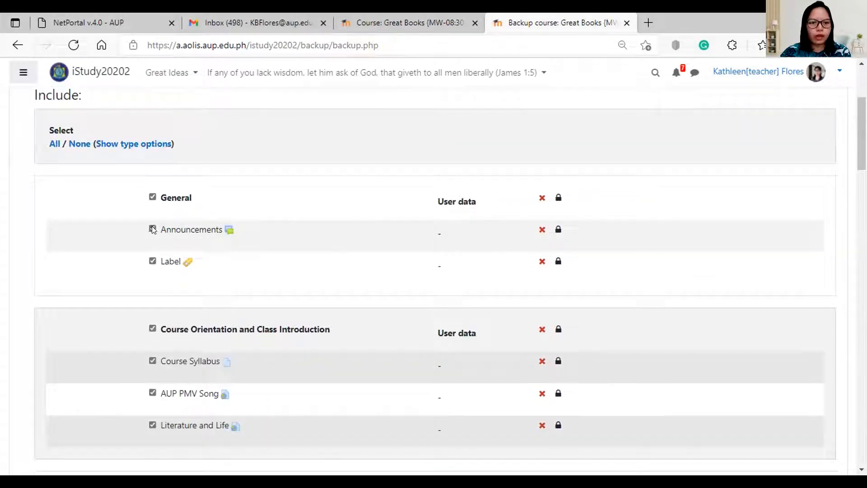
left_click(152, 229)
scroll(236, 273, "down", 2)
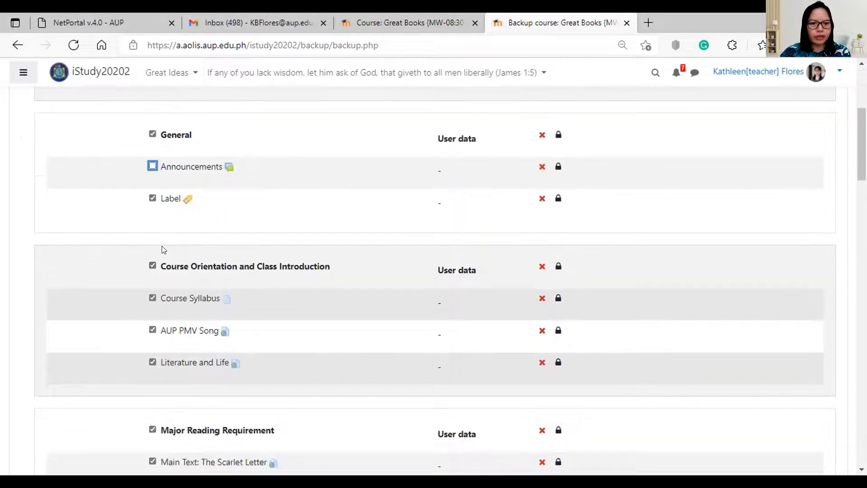
left_click(153, 263)
scroll(244, 275, "down", 6)
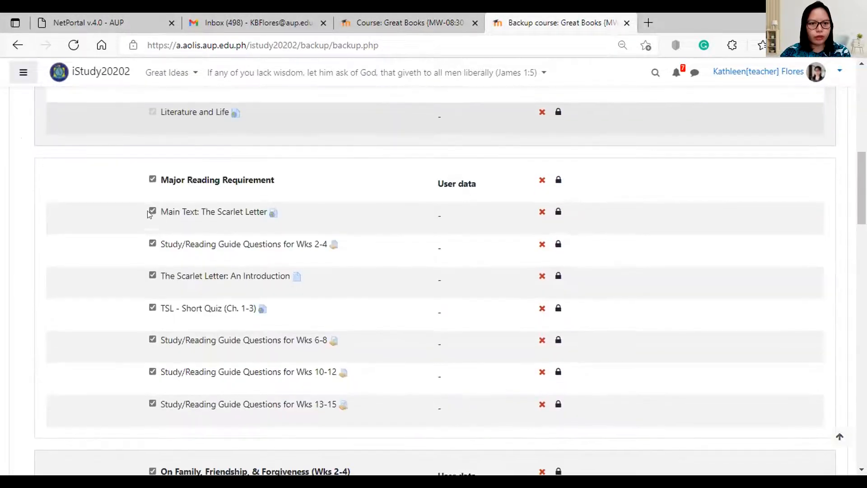
left_click(152, 180)
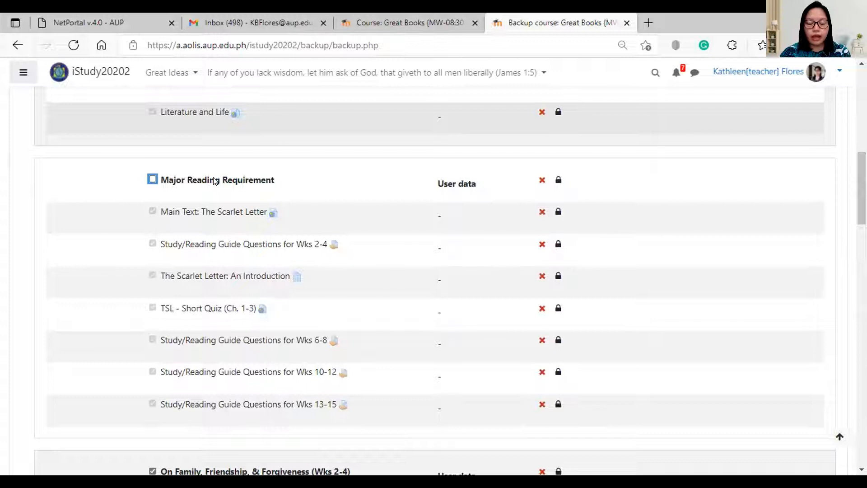
scroll(207, 178, "down", 18)
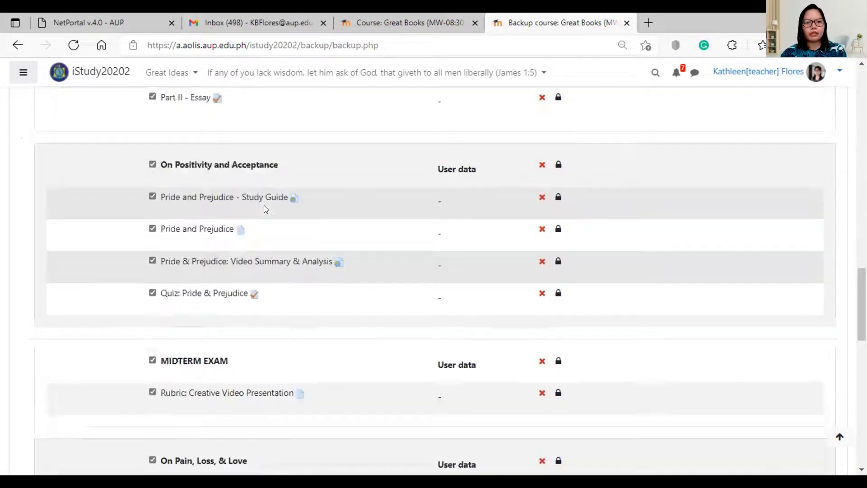
scroll(266, 208, "down", 15)
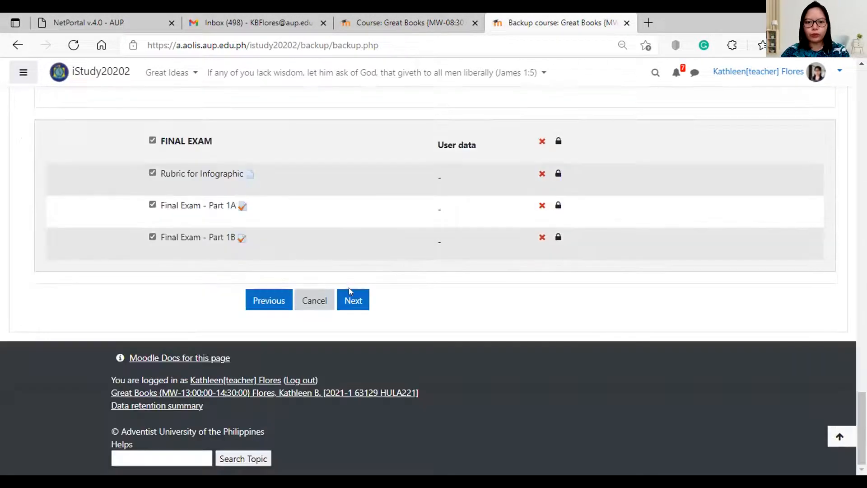
scroll(305, 203, "up", 15)
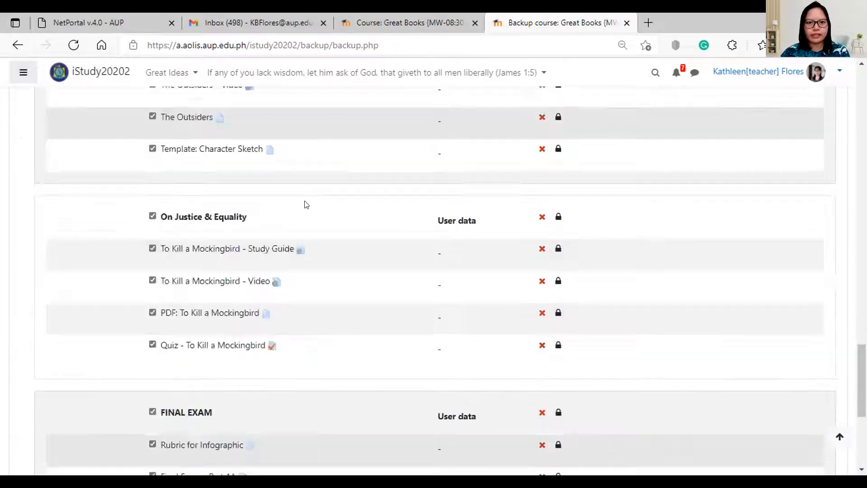
scroll(306, 223, "down", 15)
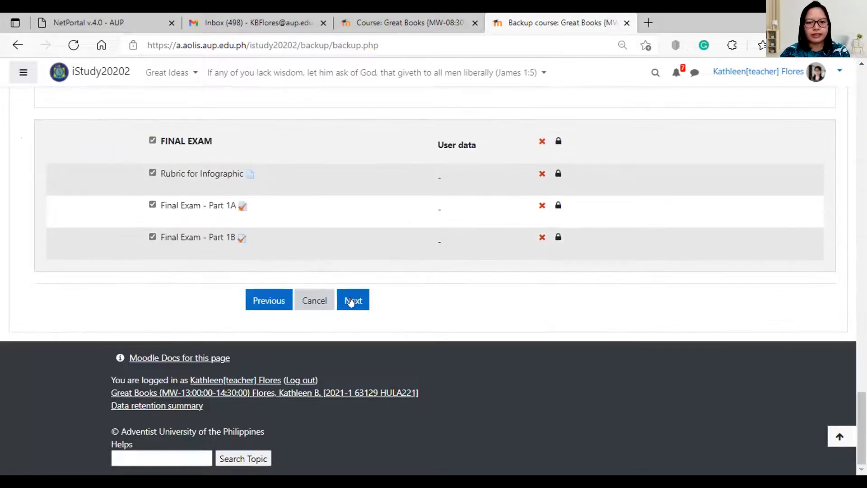
Review the backup confirmation and perform the backup.
left_click(351, 302)
scroll(395, 298, "down", 10)
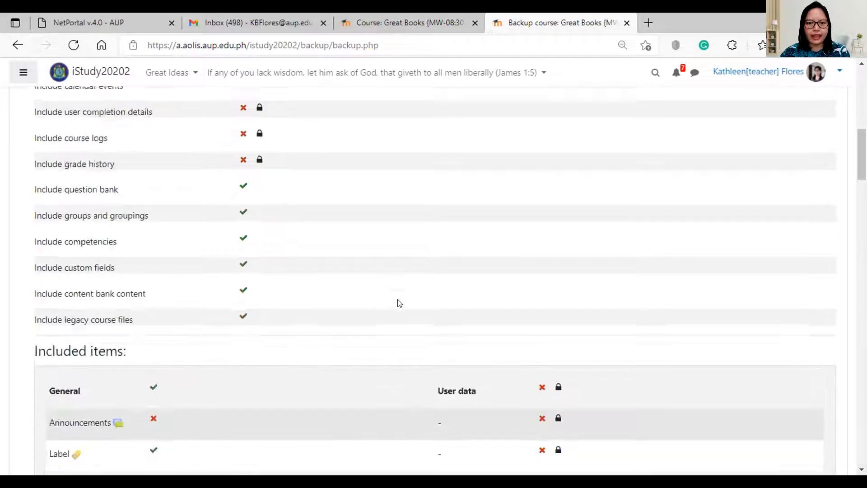
scroll(399, 303, "down", 20)
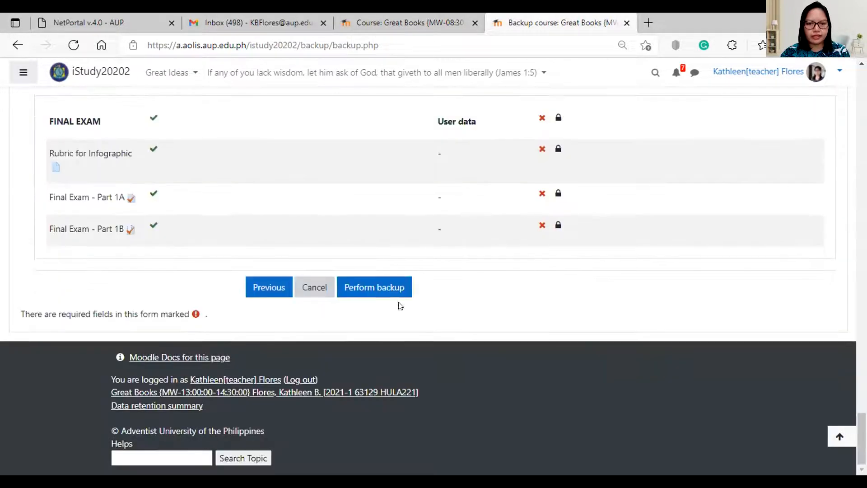
left_click(378, 290)
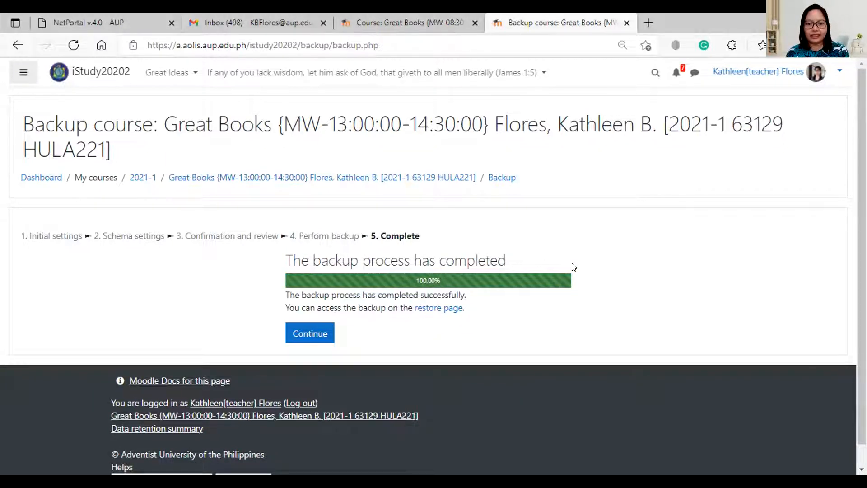
Continue from the completed backup to the Restore course page.
left_click(310, 333)
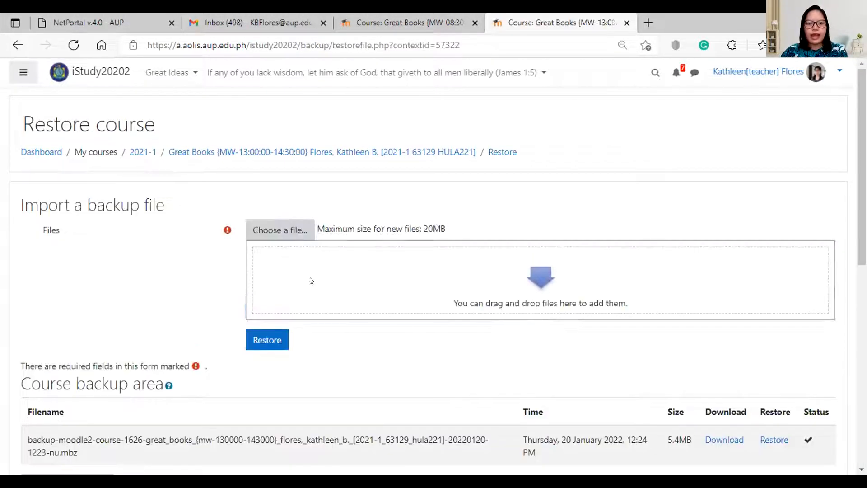
Download the 5.4MB Great Books .mbz file from the course backup area.
scroll(275, 250, "down", 4)
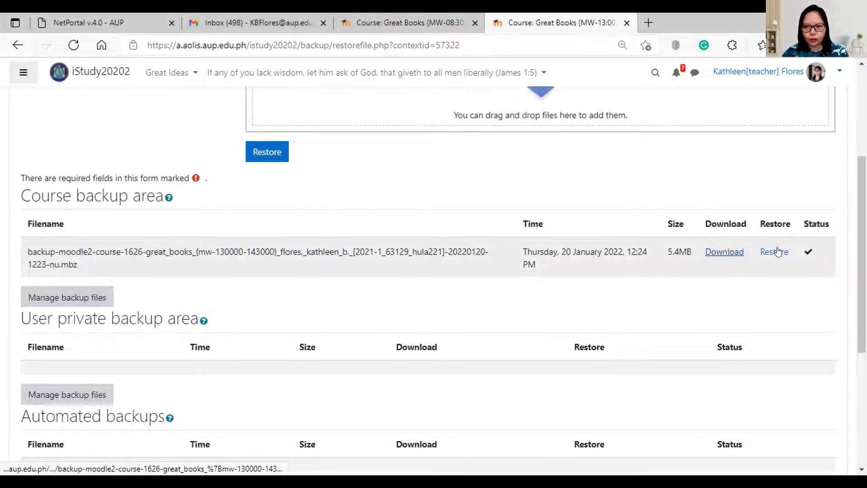
left_click(724, 253)
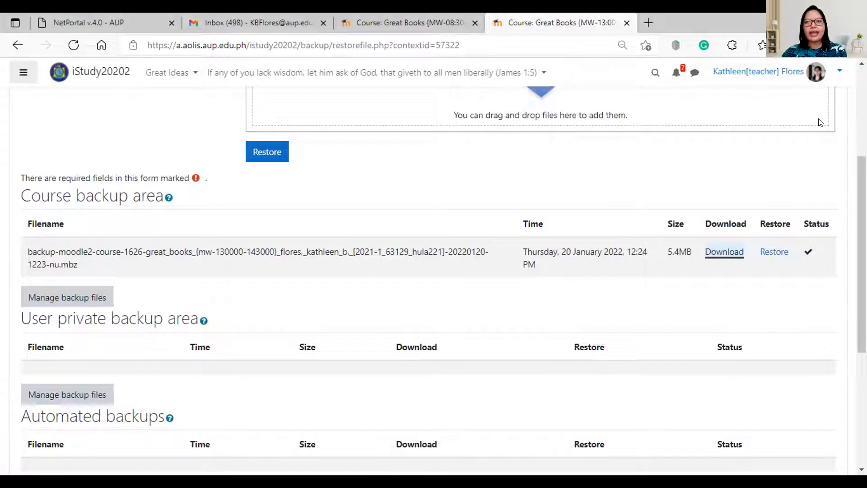
scroll(819, 122, "up", 4)
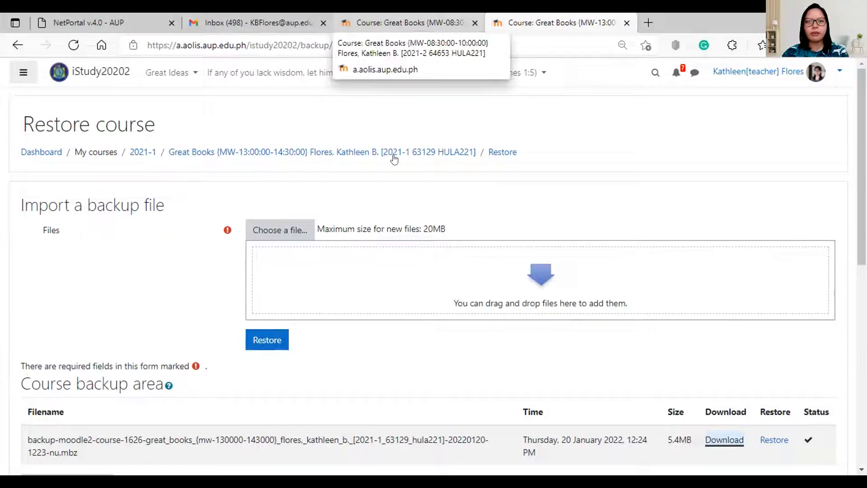
Return to the new semester's tab and open the Great Books MW-08:30 course from the Dashboard.
key("ctrl+shift+Tab")
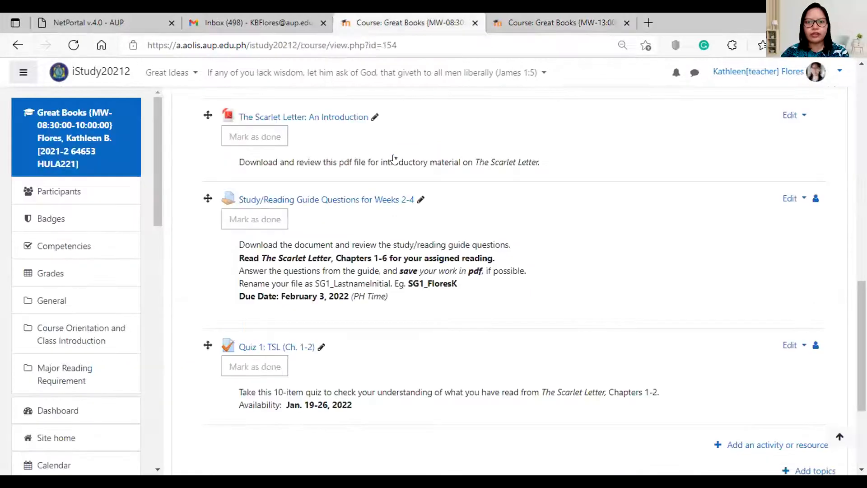
left_click_drag(862, 337, 861, 118)
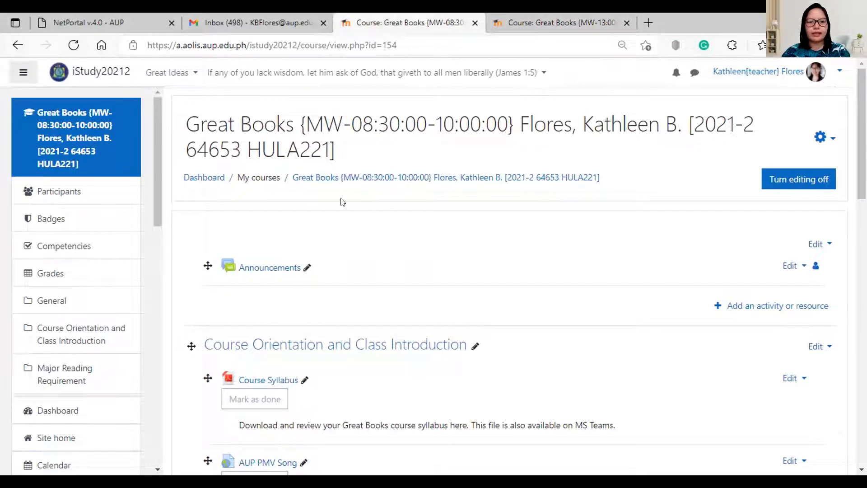
left_click(207, 180)
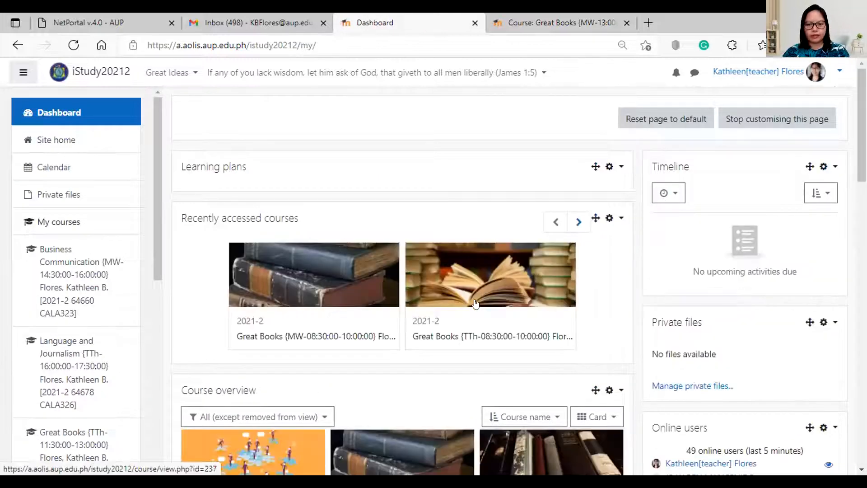
scroll(475, 303, "down", 5)
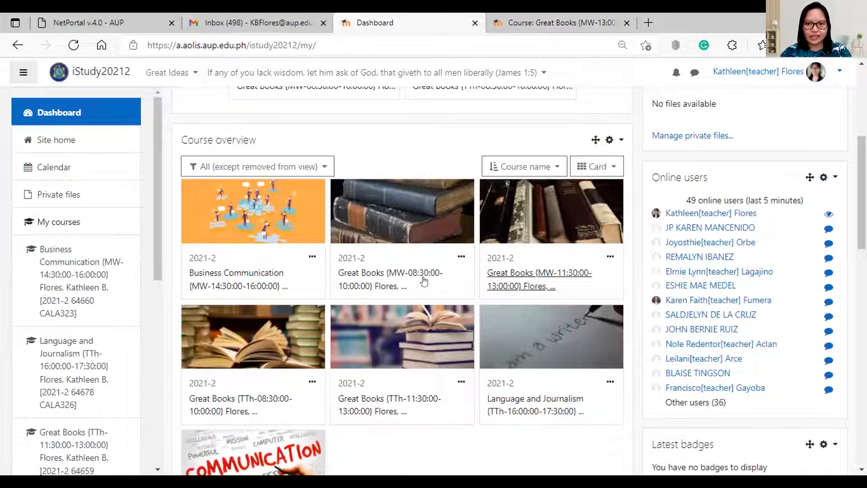
left_click(382, 274)
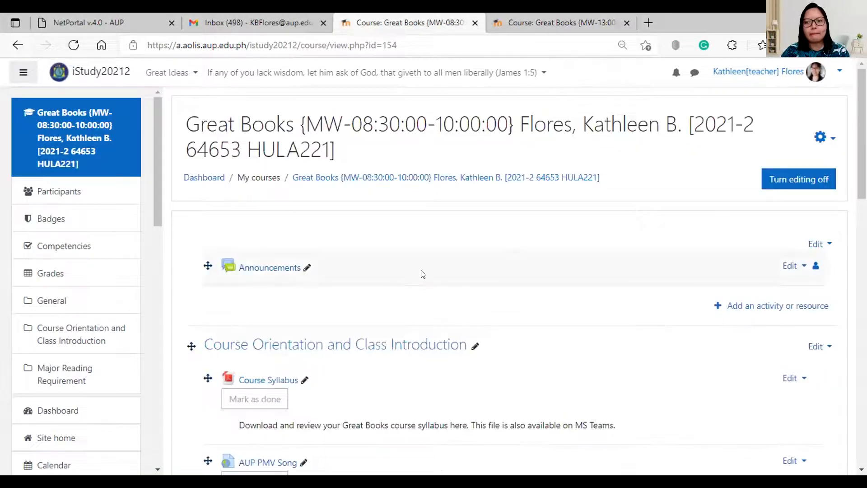
scroll(513, 284, "down", 20)
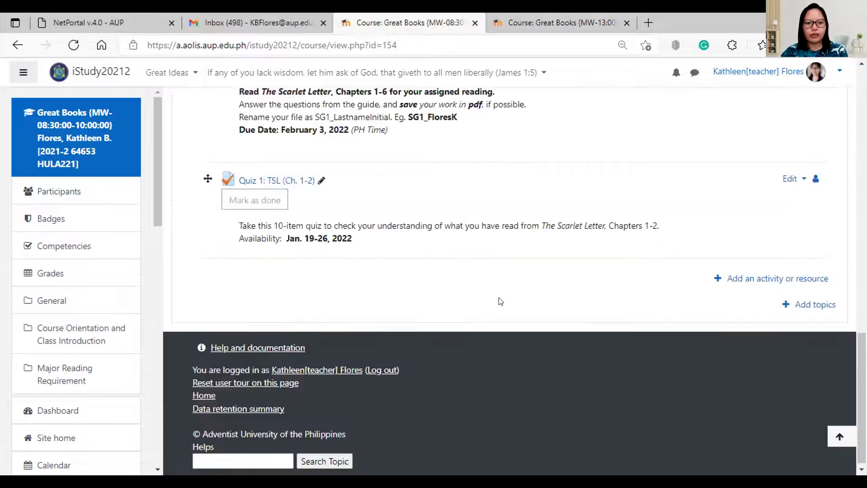
scroll(501, 301, "up", 10)
scroll(500, 301, "up", 10)
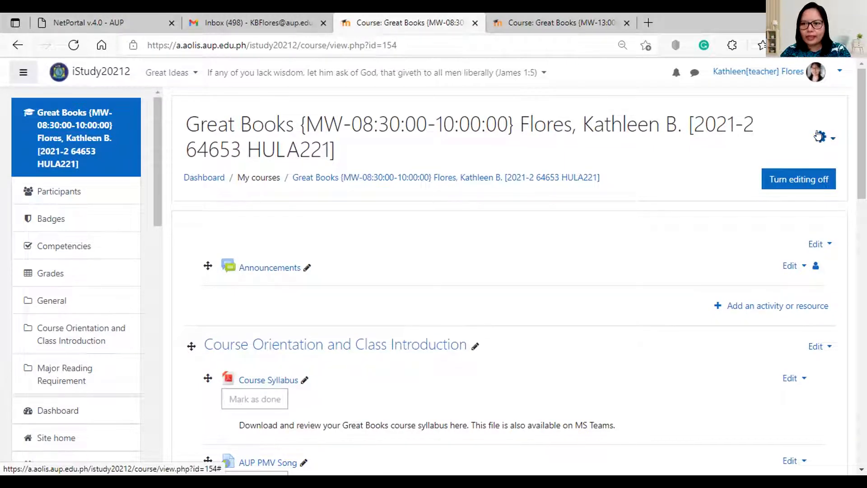
Upload Great Books.mbz on the new course's Restore page.
left_click(820, 140)
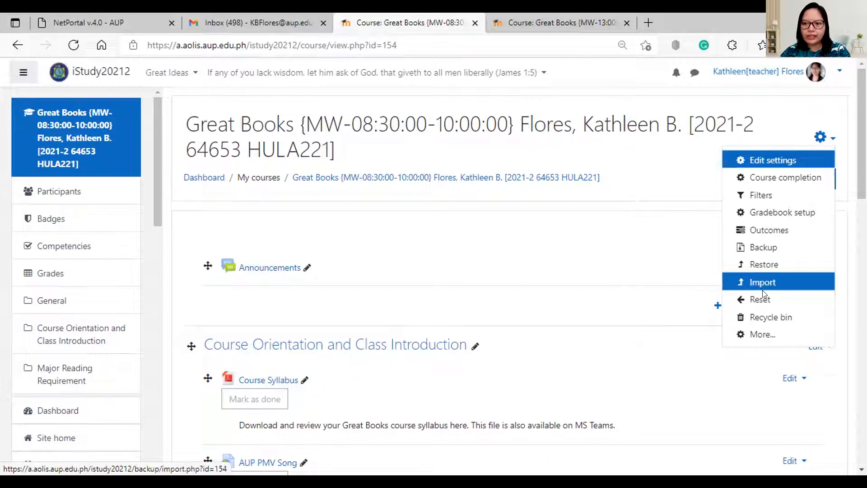
left_click(765, 264)
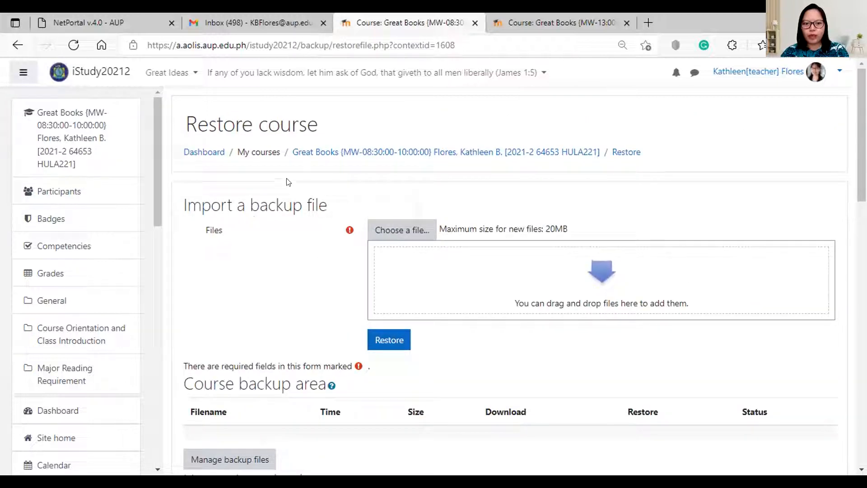
left_click(396, 232)
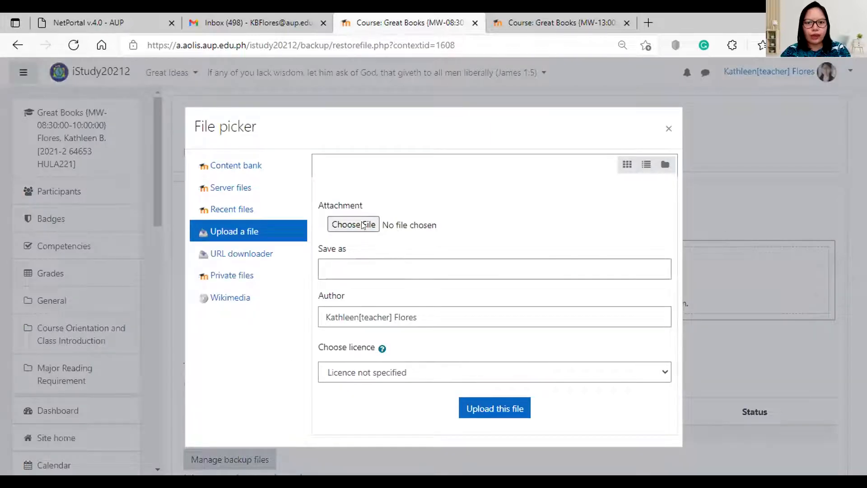
left_click(361, 225)
left_click(352, 129)
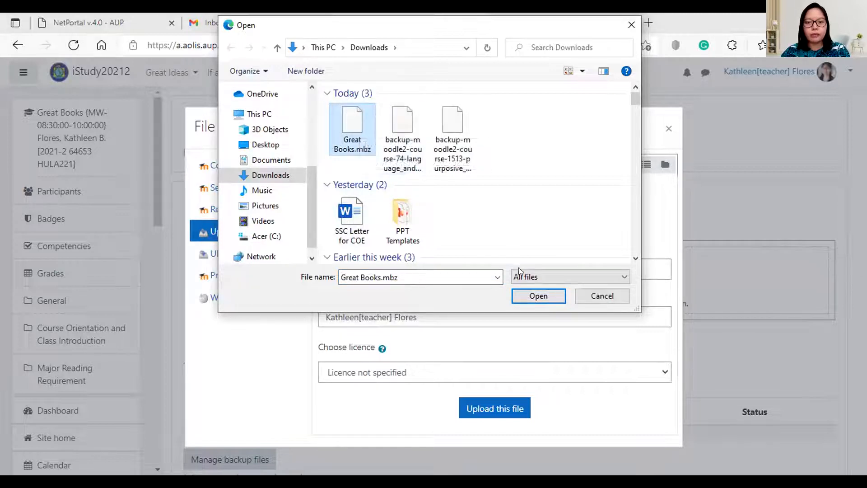
left_click(537, 296)
left_click(485, 408)
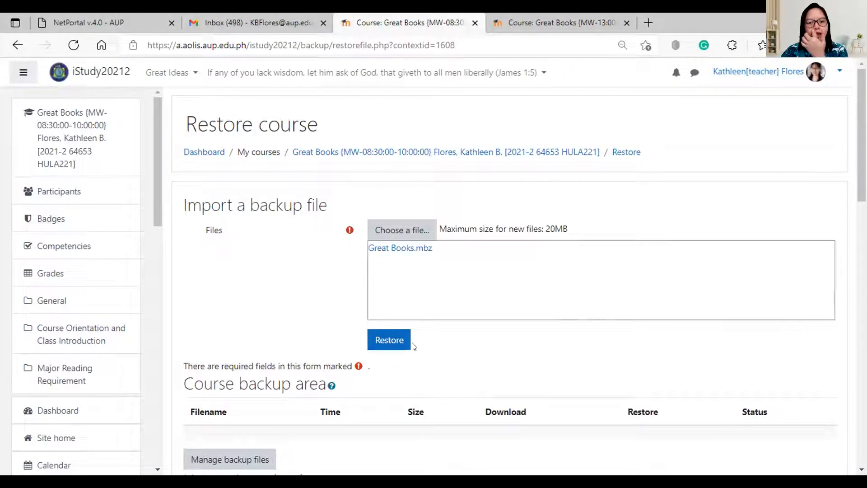
Restore from Great Books.mbz and accept the backup details to reach the Destination step.
left_click(392, 338)
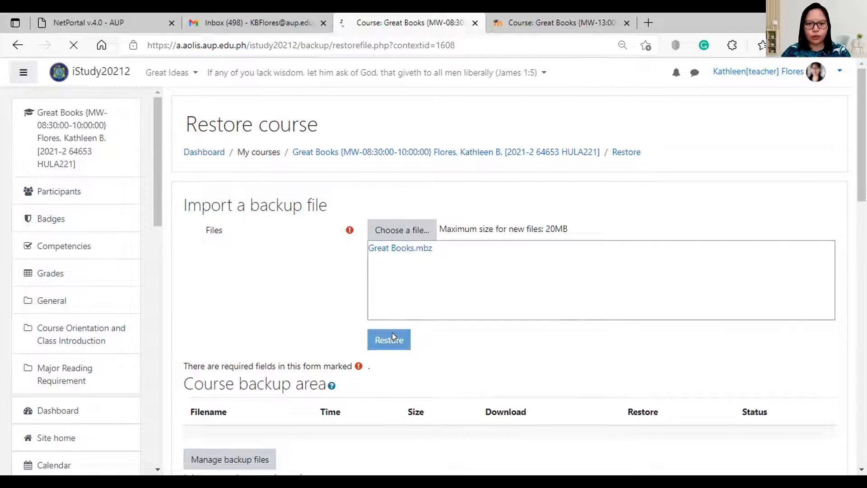
scroll(431, 323, "down", 7)
scroll(432, 323, "down", 8)
scroll(430, 309, "up", 8)
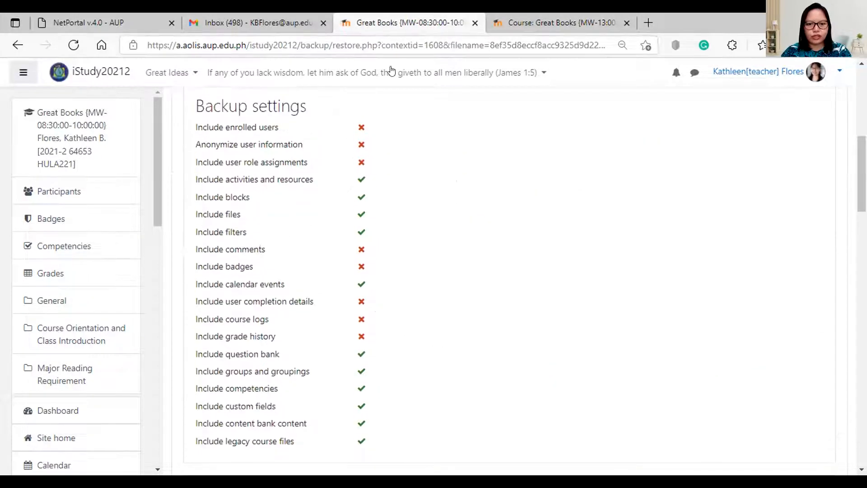
scroll(481, 334, "down", 10)
left_click(510, 311)
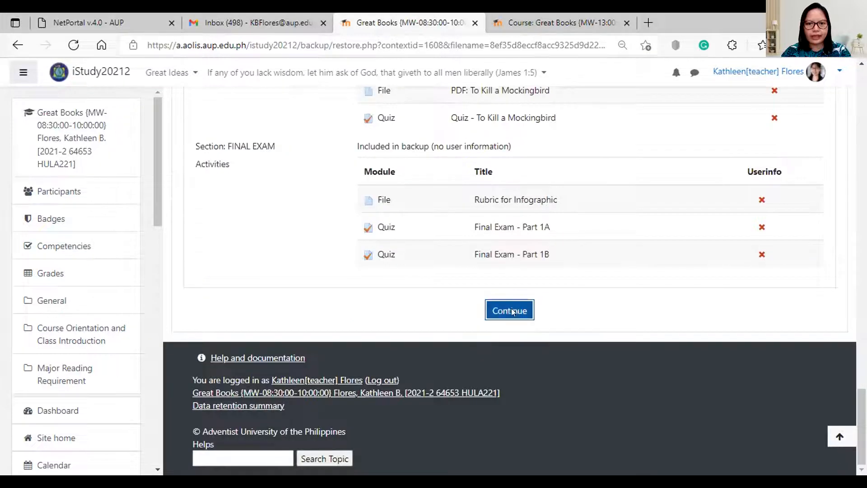
scroll(362, 294, "down", 1)
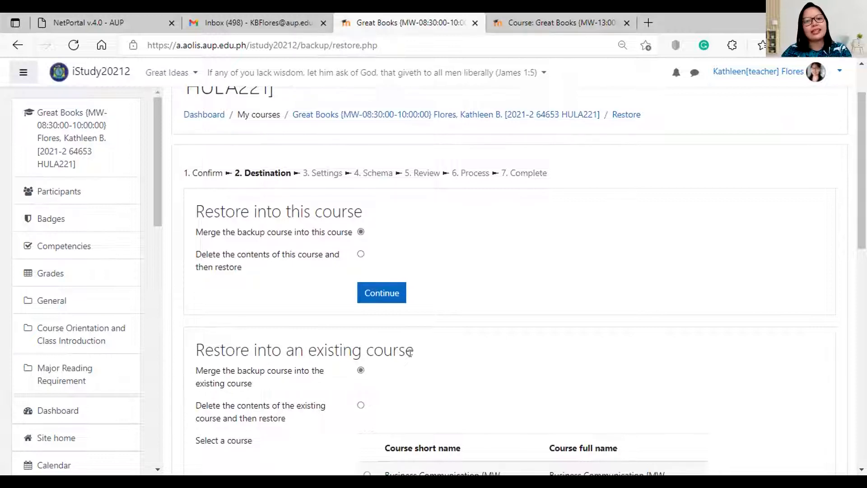
scroll(308, 225, "up", 1)
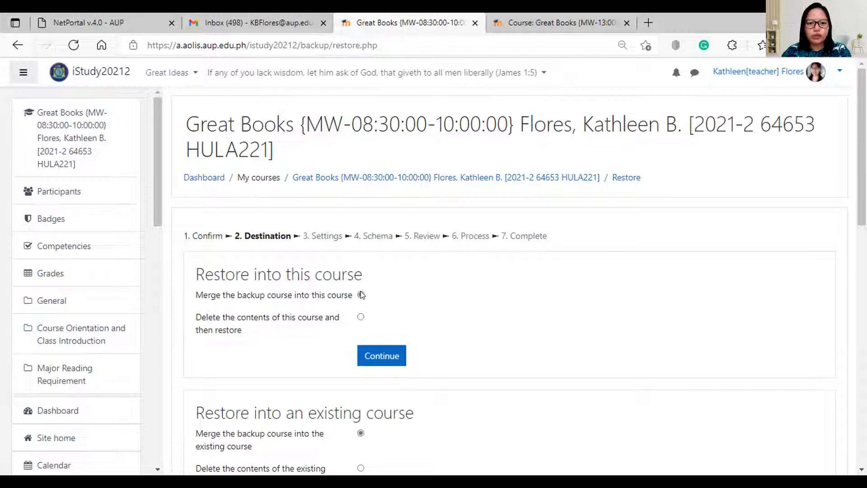
scroll(361, 295, "down", 1)
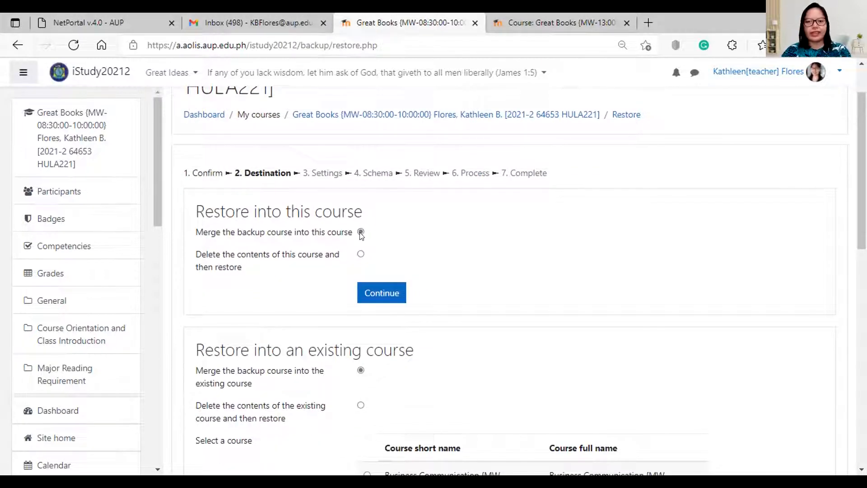
Merge into this course, accept the restore settings and section selections, and perform the restore.
left_click(391, 291)
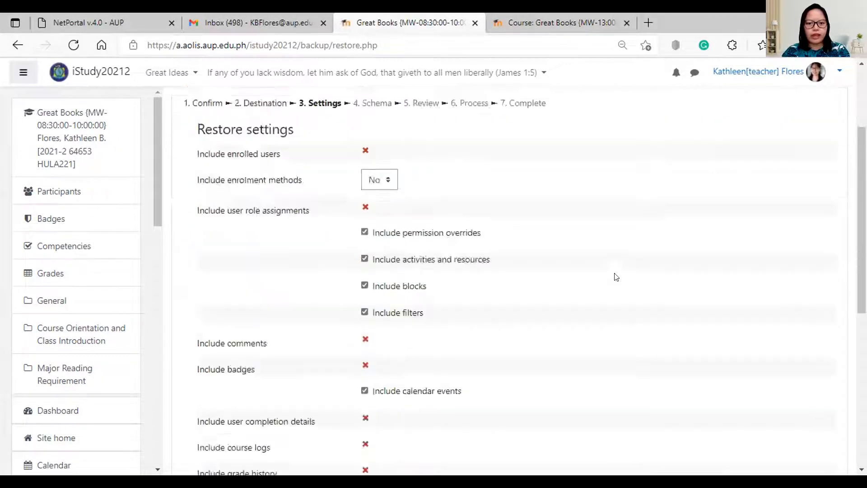
scroll(617, 277, "down", 6)
left_click(426, 333)
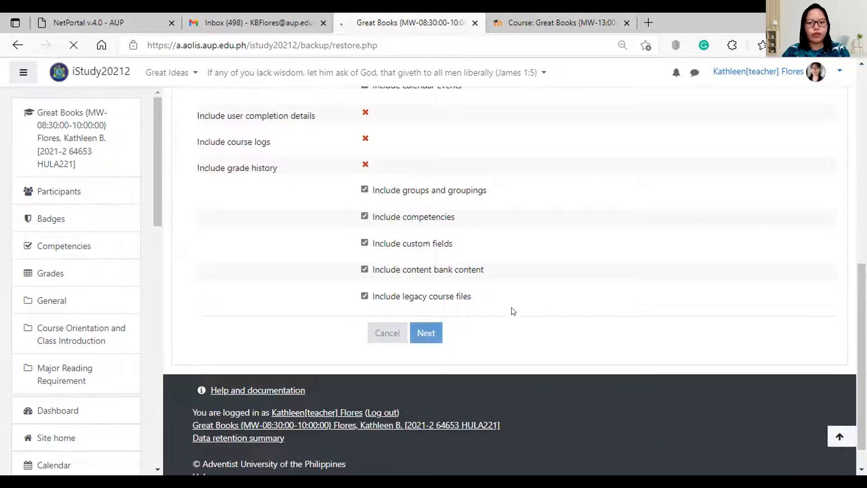
scroll(497, 293, "down", 8)
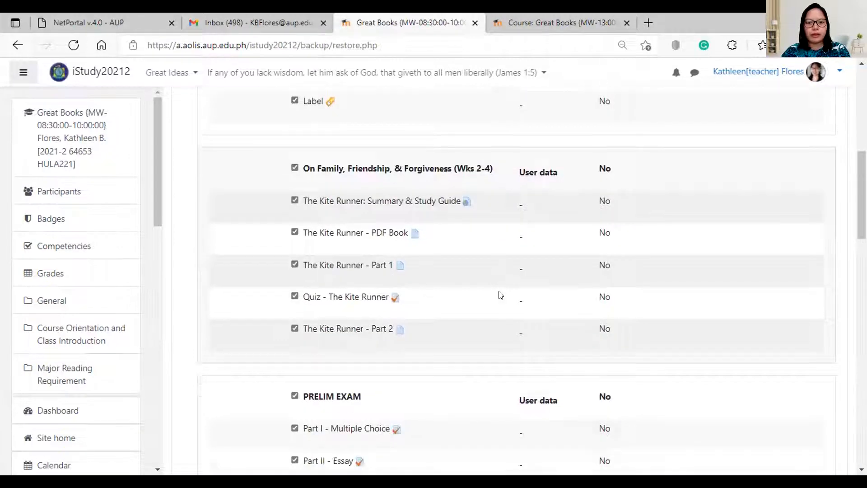
scroll(499, 294, "down", 20)
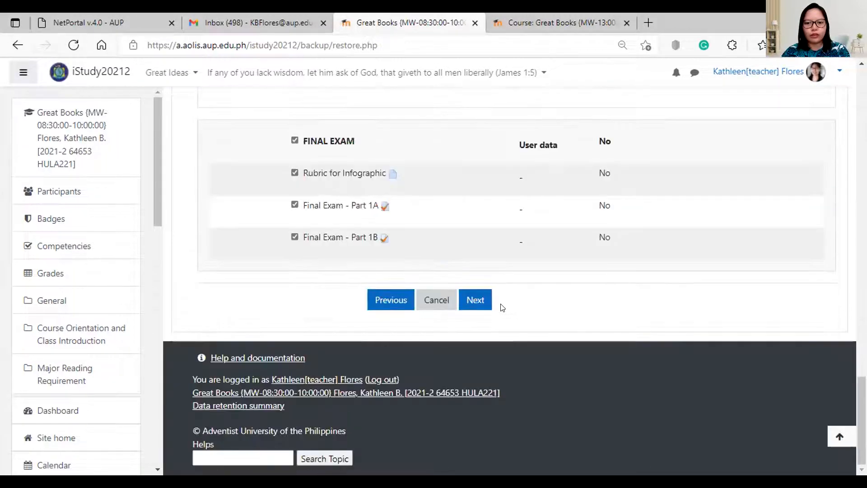
left_click(474, 299)
scroll(518, 294, "down", 10)
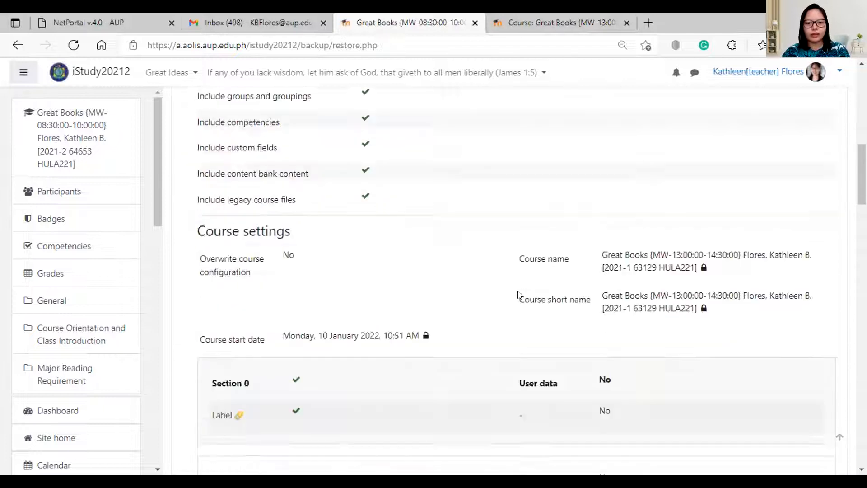
scroll(518, 294, "down", 20)
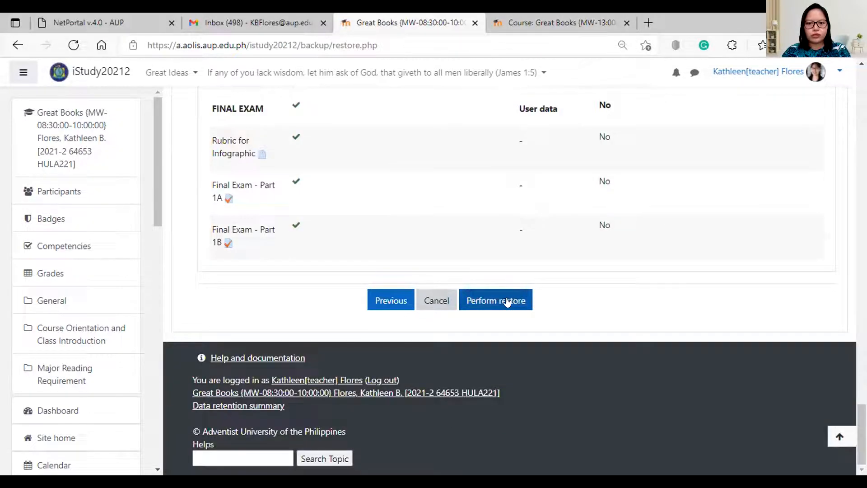
left_click(507, 301)
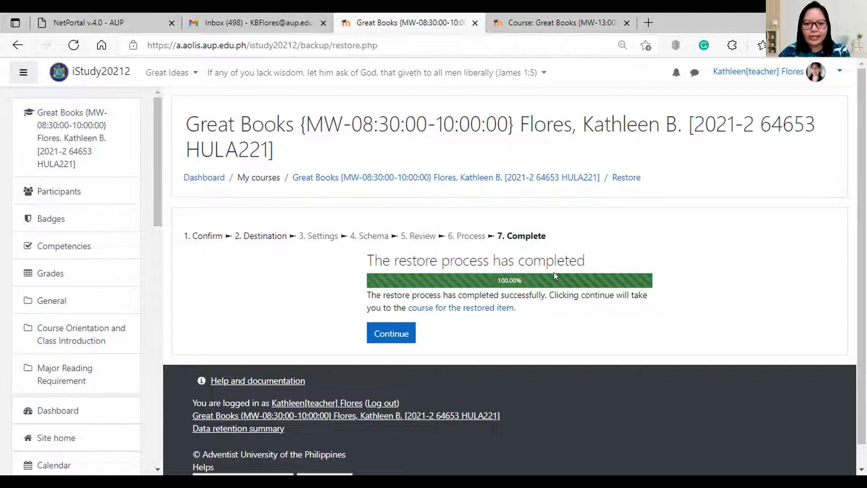
Open the restored Great Books course and scroll through every section down to FINAL EXAM.
left_click(395, 334)
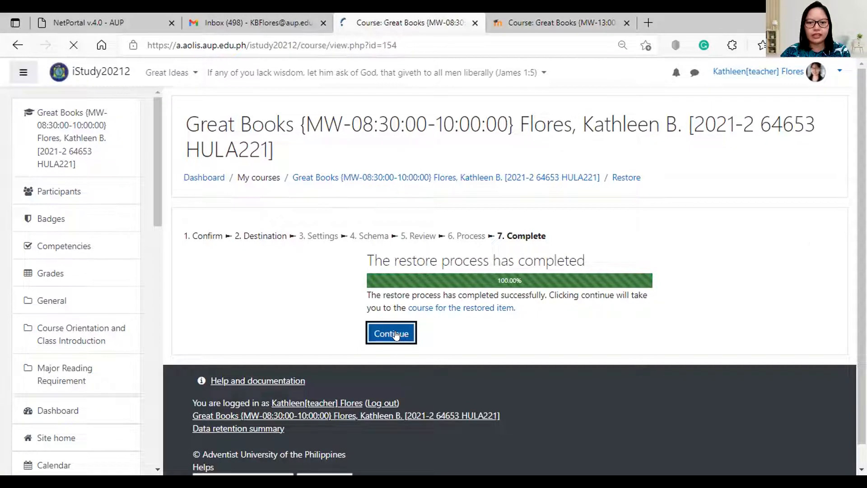
scroll(497, 269, "down", 6)
scroll(499, 267, "down", 10)
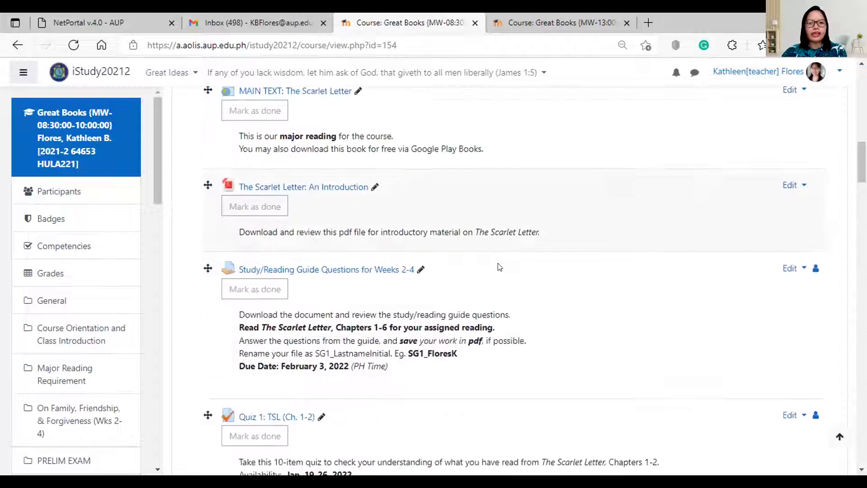
scroll(442, 321, "down", 5)
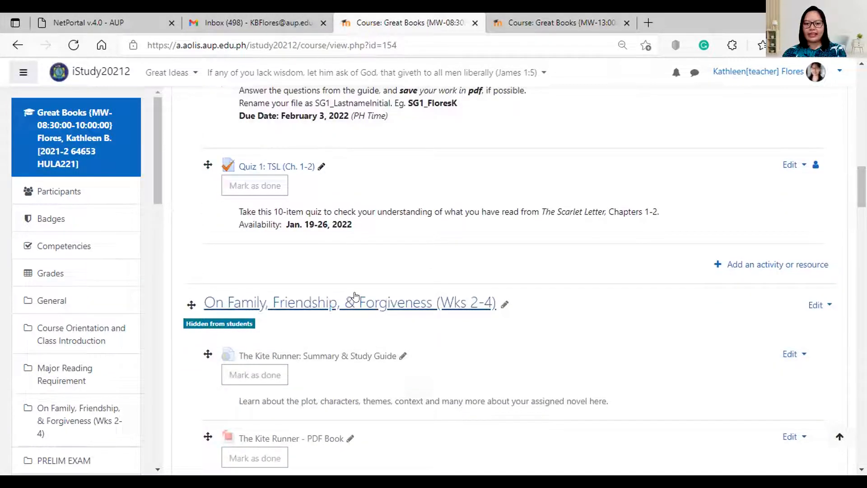
scroll(453, 316, "down", 10)
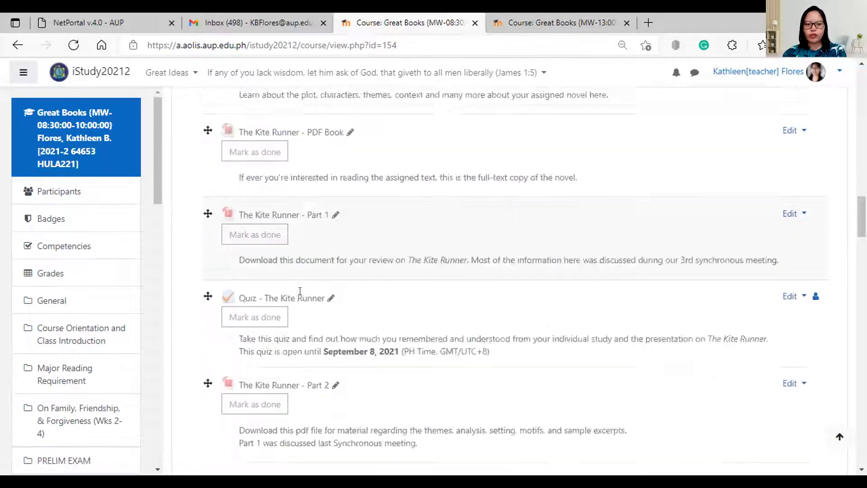
scroll(356, 344, "down", 10)
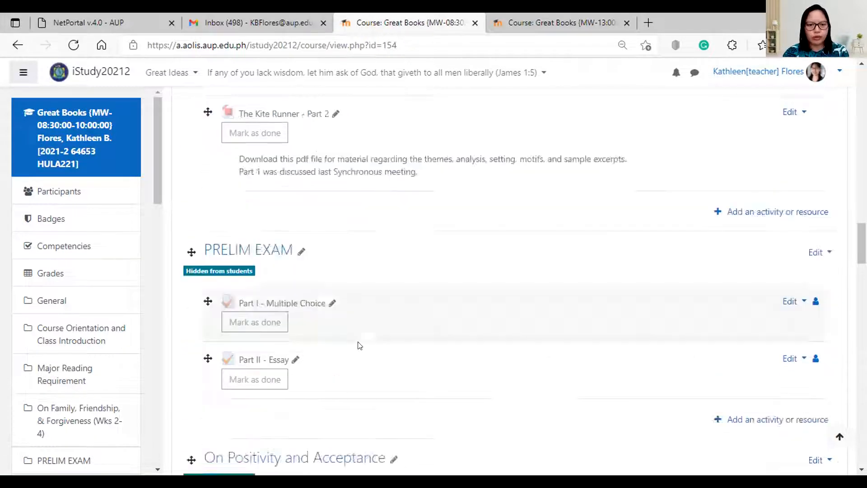
scroll(358, 329, "up", 3)
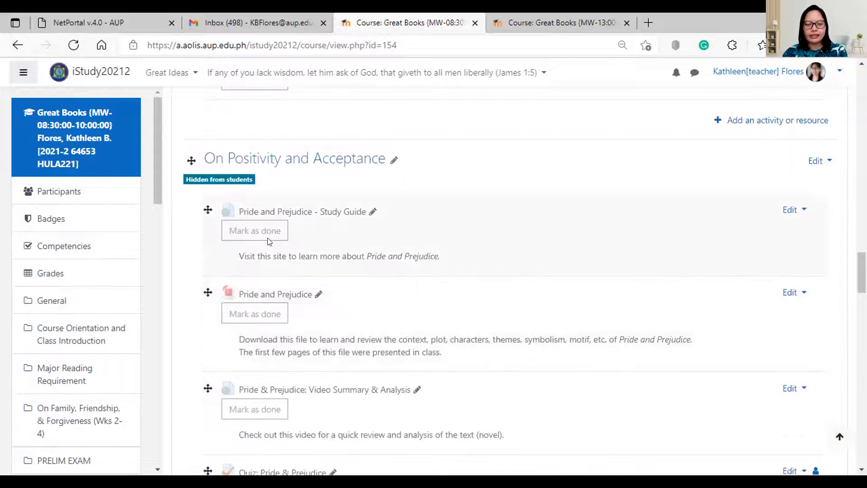
scroll(329, 229, "down", 9)
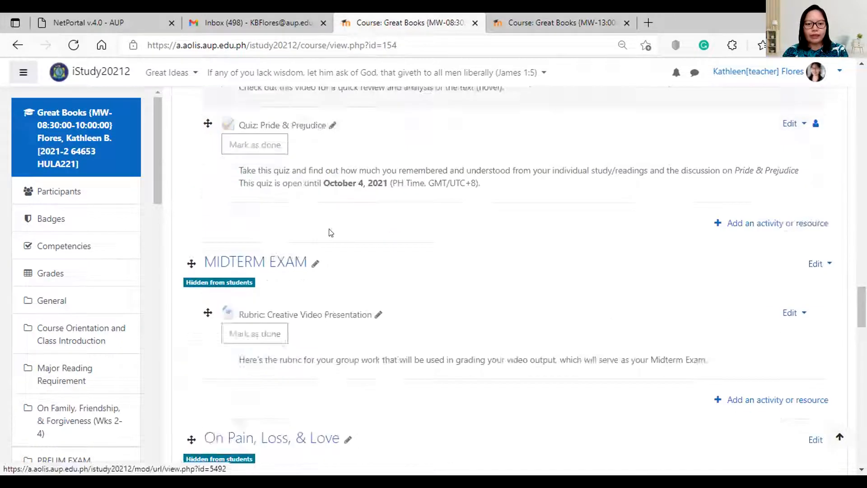
scroll(332, 315, "down", 5)
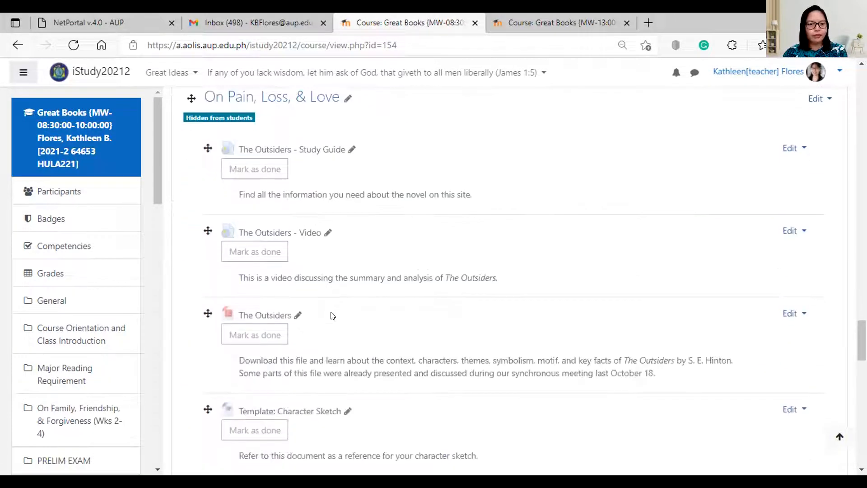
scroll(357, 298, "down", 7)
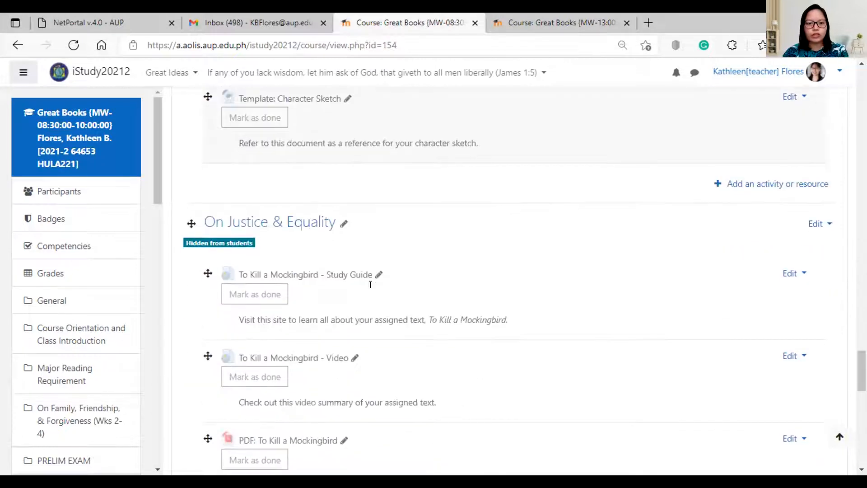
scroll(336, 307, "down", 5)
scroll(295, 407, "down", 4)
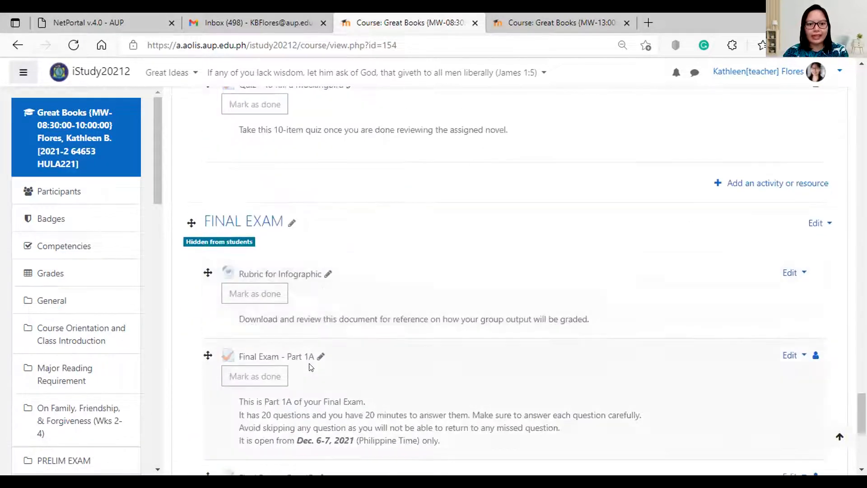
left_click_drag(862, 413, 862, 88)
Switch to the Student role and check that the restored topics through FINAL EXAM show Not available.
left_click(829, 71)
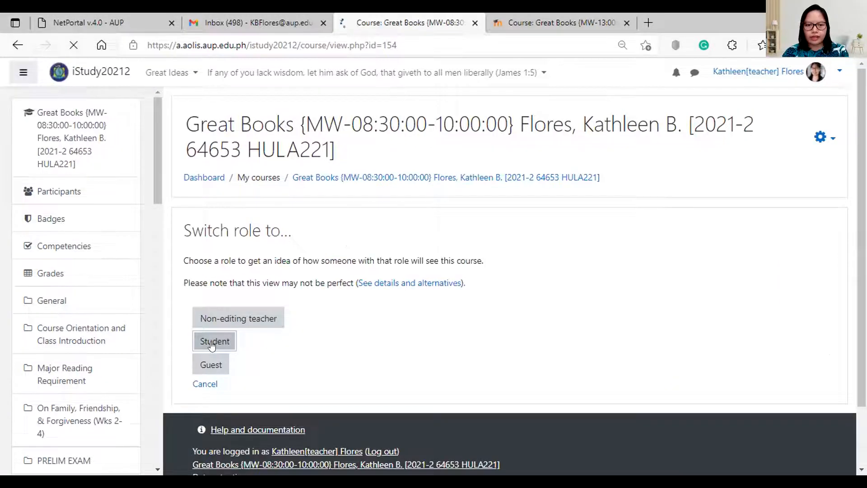
scroll(519, 280, "down", 15)
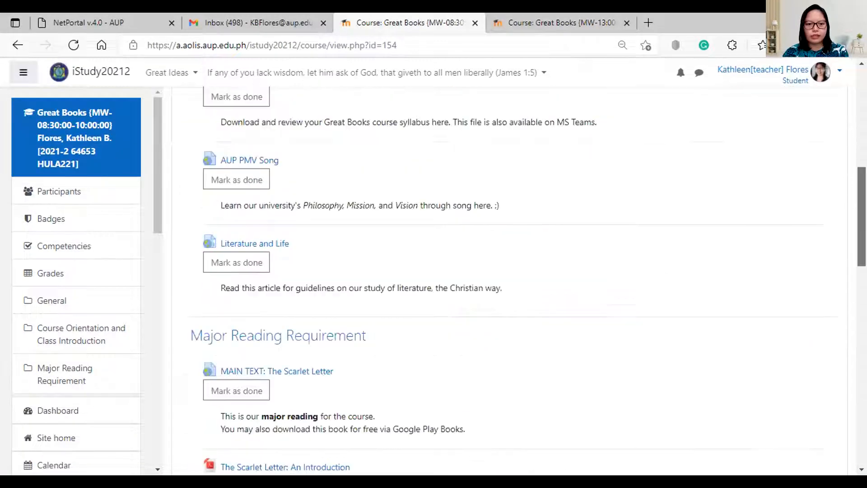
scroll(520, 280, "down", 3)
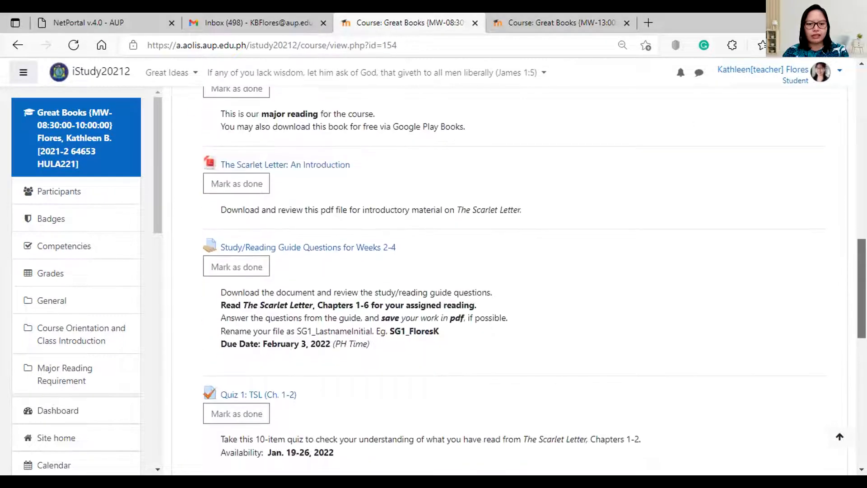
scroll(795, 242, "up", 2)
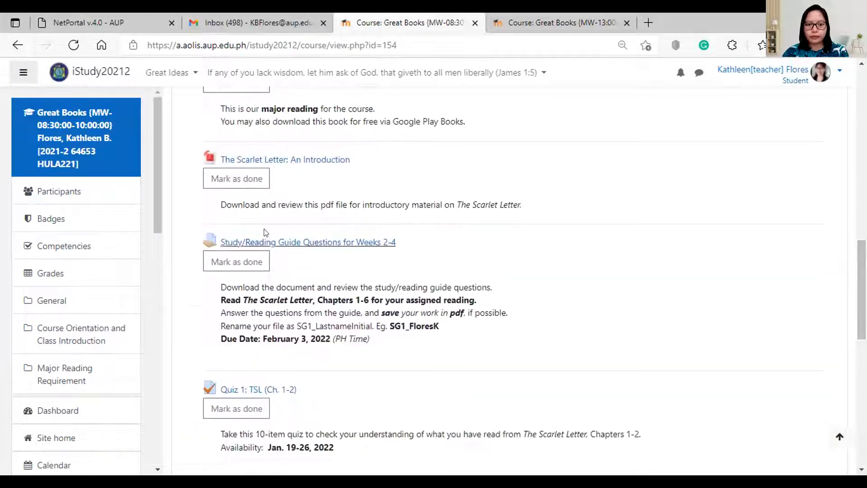
scroll(271, 208, "up", 12)
scroll(385, 236, "down", 15)
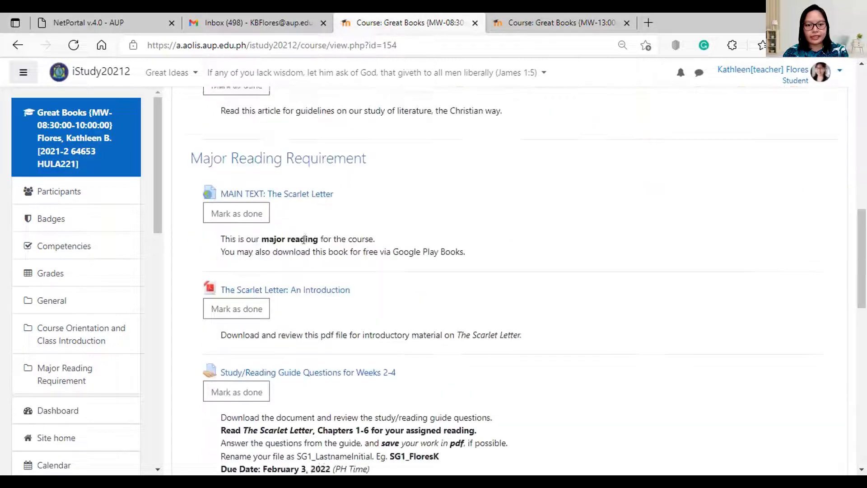
scroll(391, 266, "down", 5)
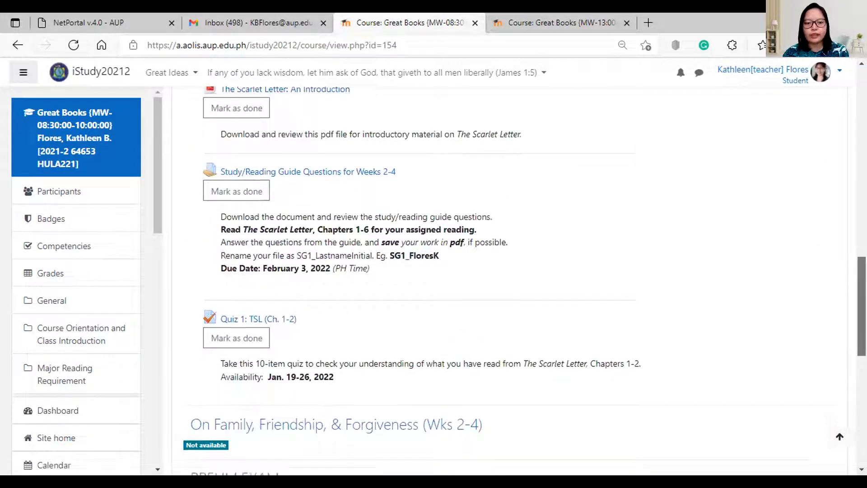
scroll(514, 280, "down", 3)
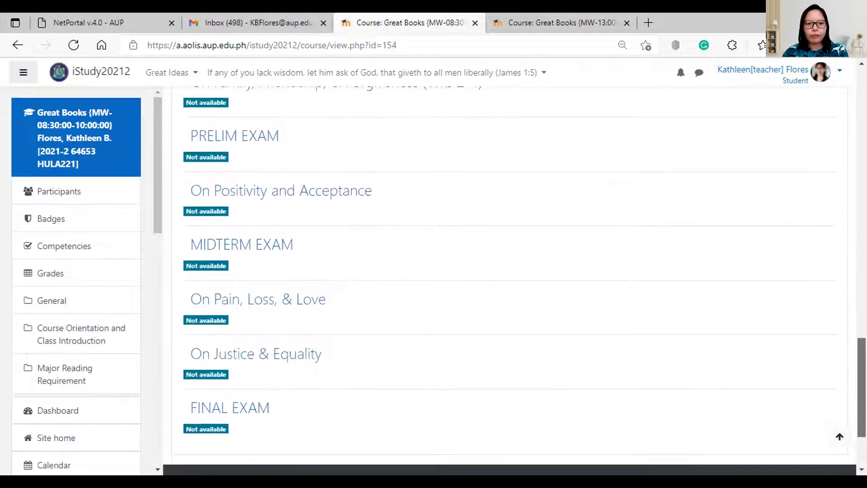
scroll(334, 226, "up", 3)
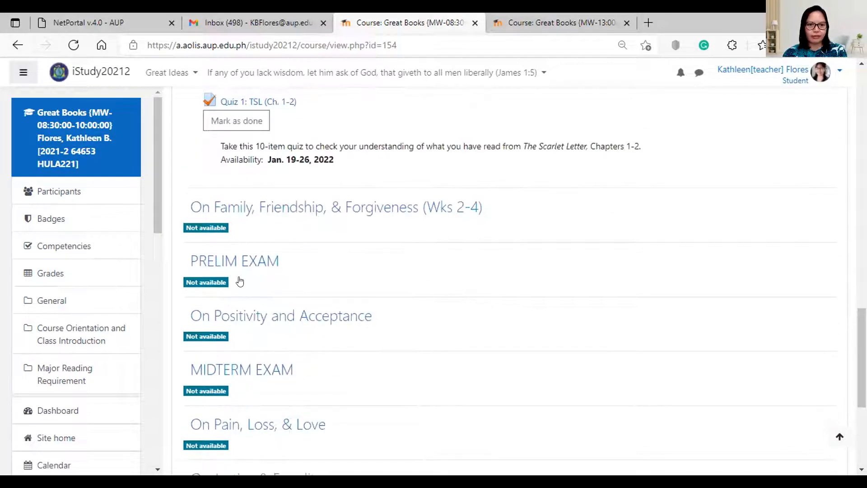
scroll(276, 237, "down", 6)
scroll(278, 242, "up", 5)
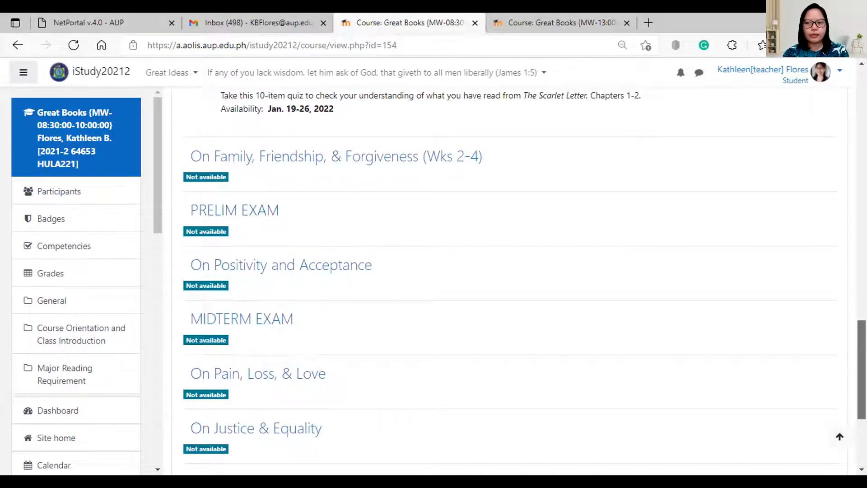
scroll(510, 280, "up", 20)
Return to the normal teacher role and find the Family, Friendship, & Forgiveness topic hidden from students.
left_click(838, 70)
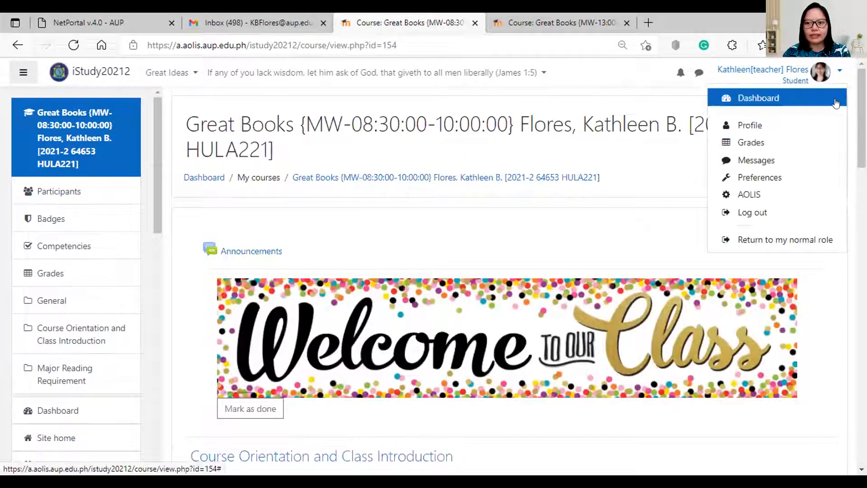
left_click(781, 241)
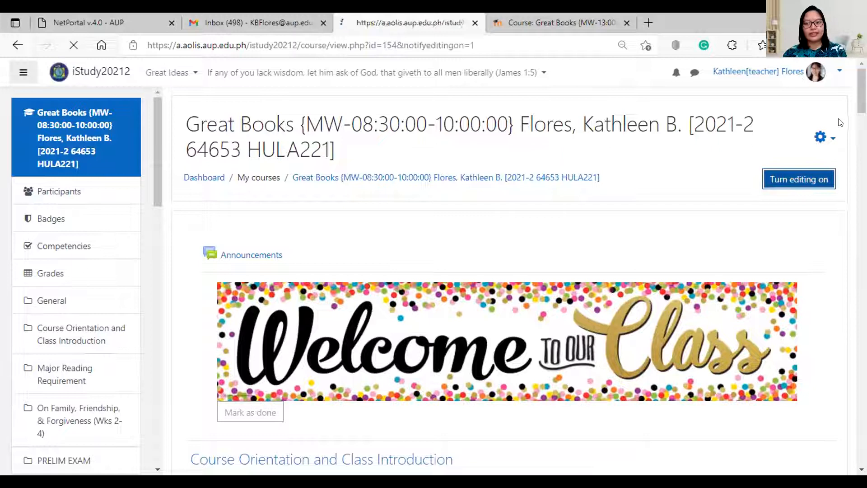
scroll(840, 122, "down", 15)
scroll(509, 280, "down", 8)
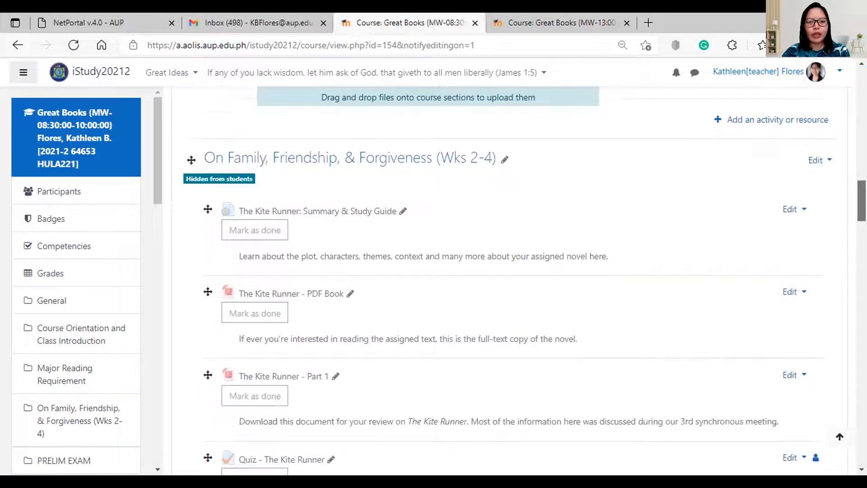